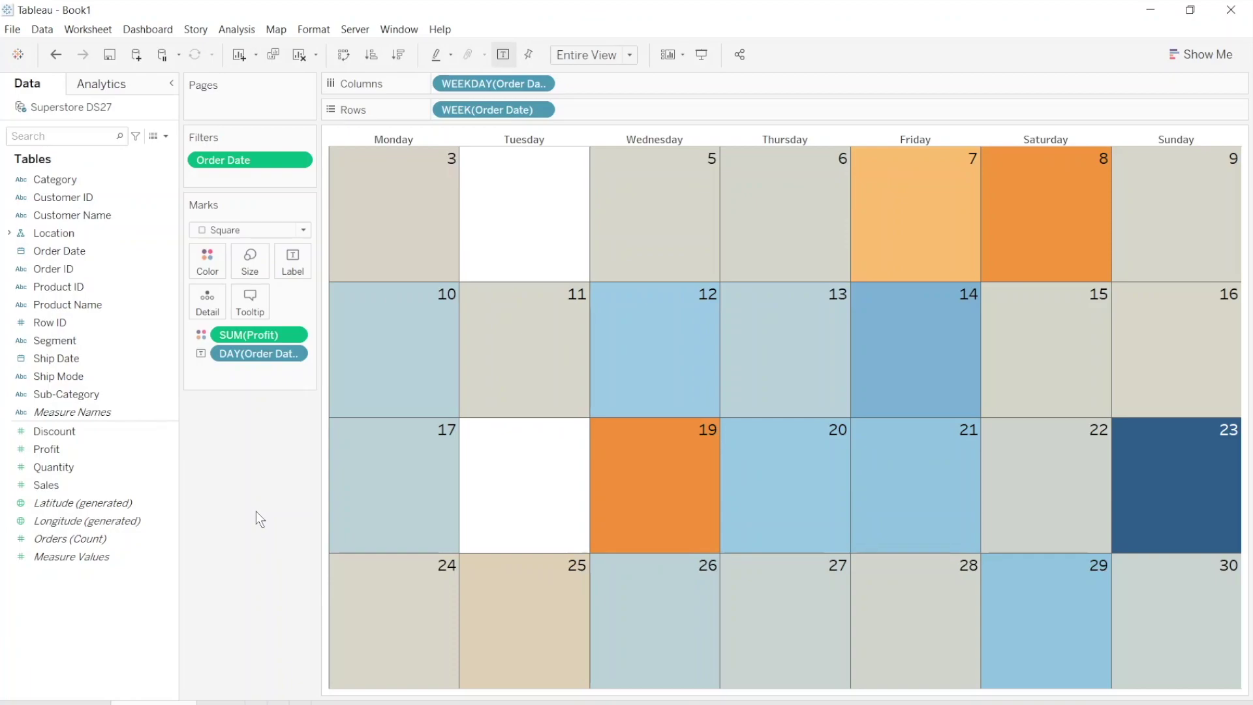
# Create a new blank worksheet, Sheet 2, leaving the heat map on the previous sheet.
pyautogui.hotkey('ctrl', 'Tab')
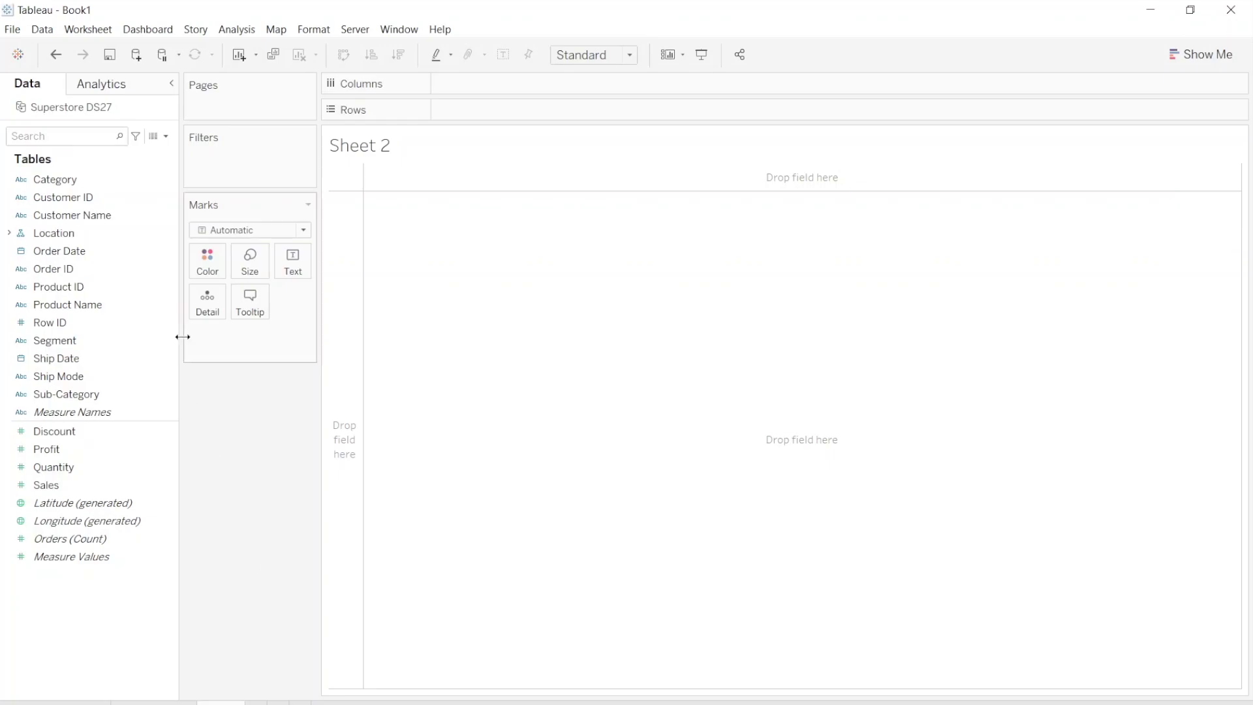
# Add an Order Date filter to the sheet as a Range of Dates.
pyautogui.click(74, 140)
pyautogui.write('or')
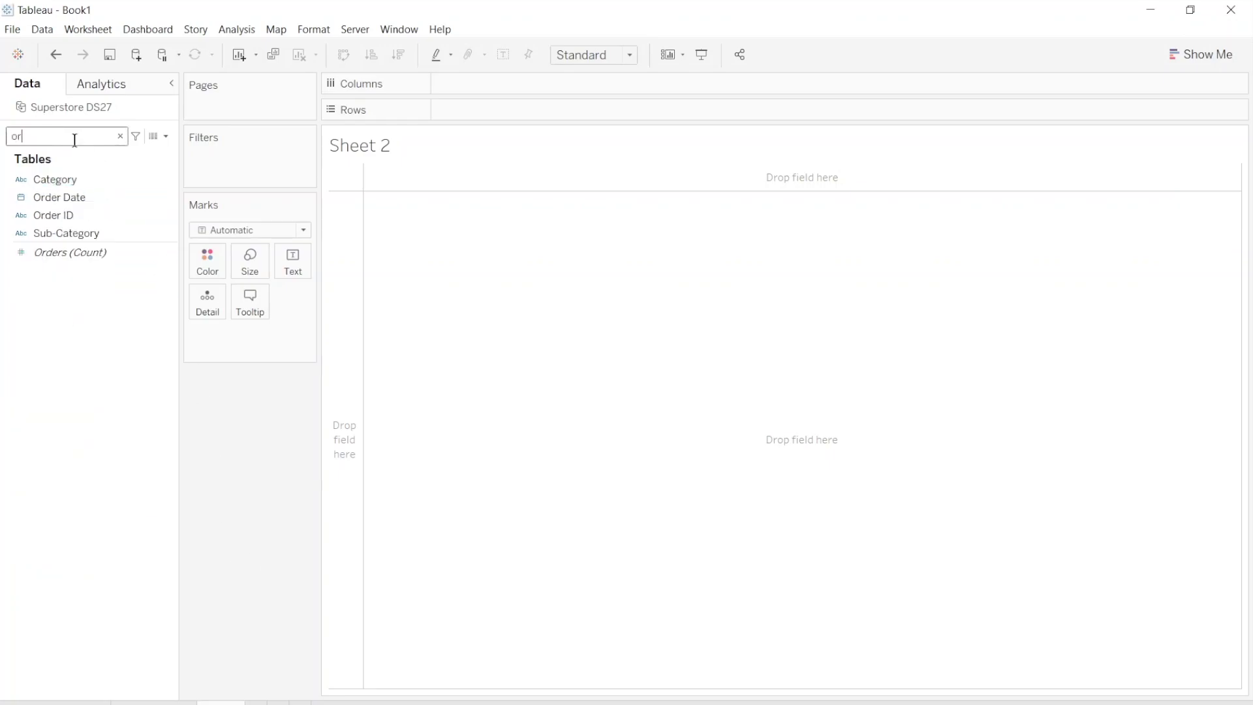
pyautogui.moveTo(65, 195); pyautogui.dragTo(215, 166)
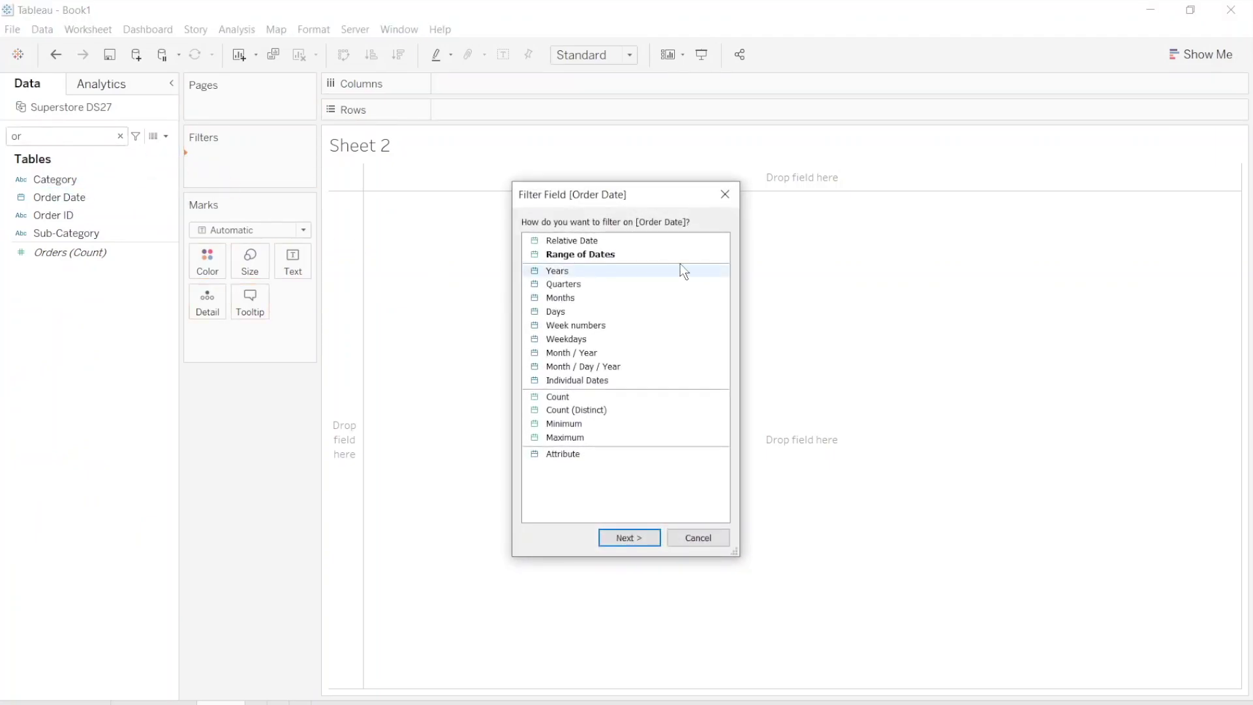
pyautogui.click(616, 256)
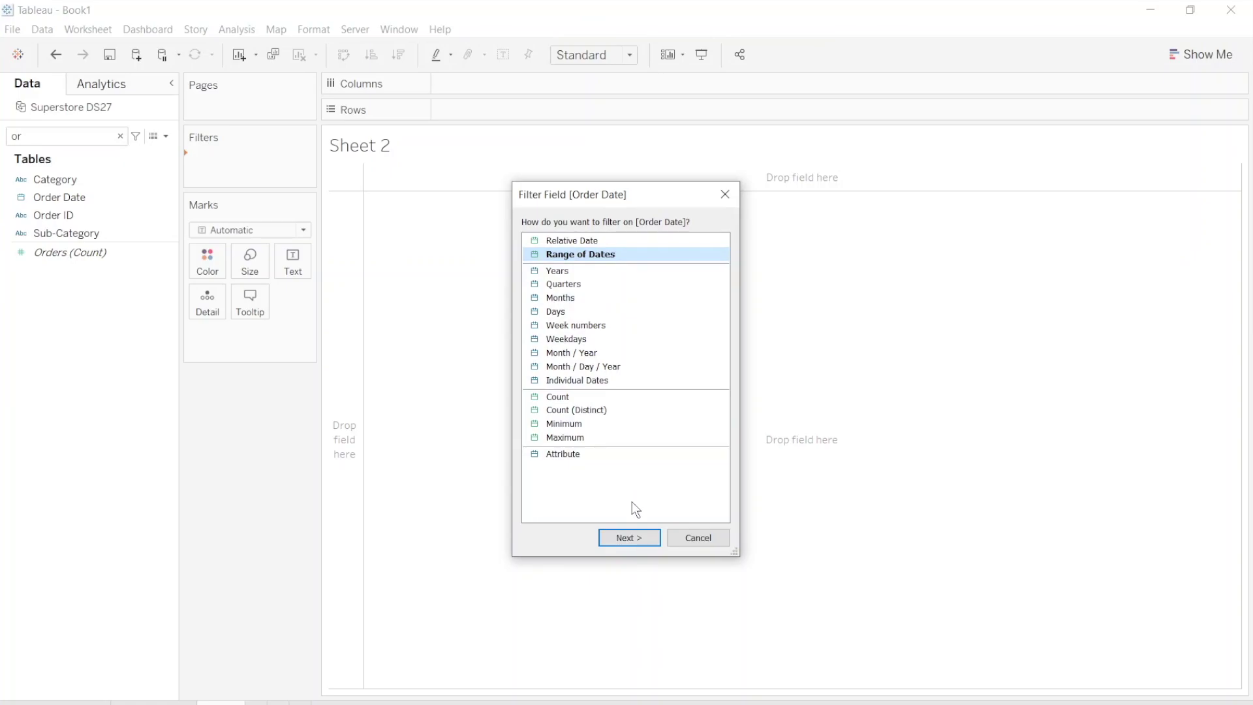
pyautogui.click(630, 538)
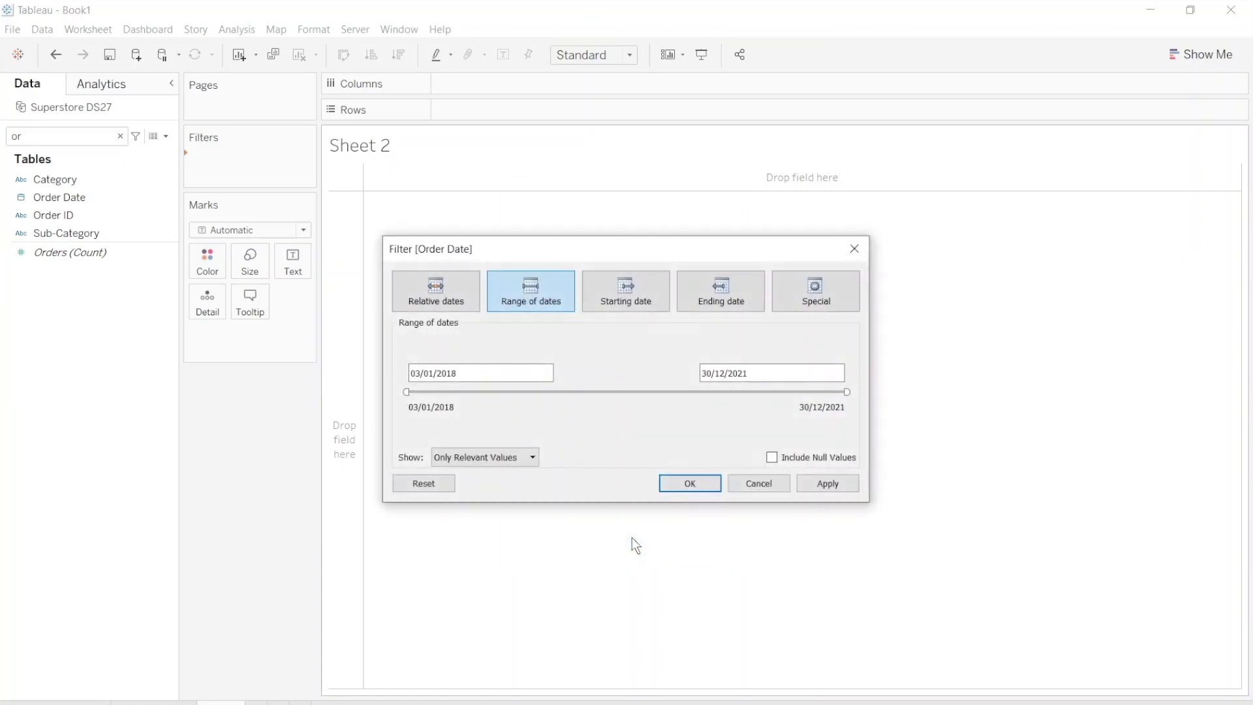
# Set the filter's start date to 01/09/2018.
pyautogui.click(420, 372)
pyautogui.press('BackSpace')
pyautogui.write('1')
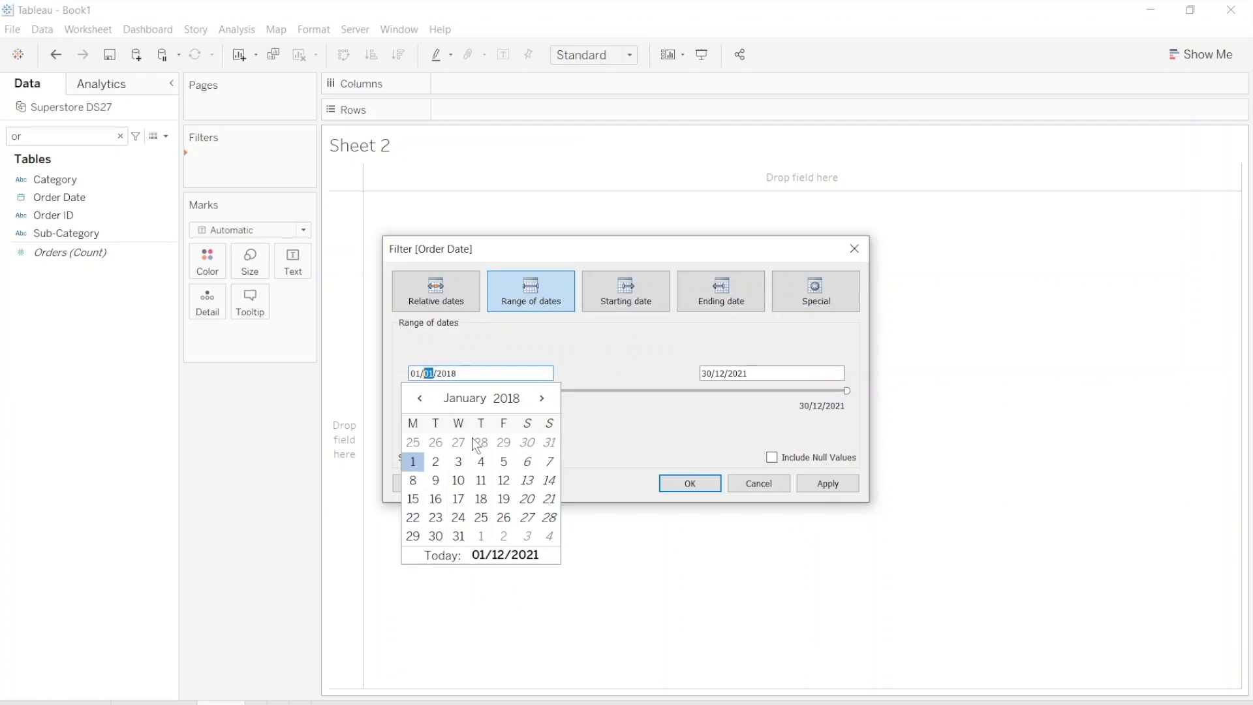
pyautogui.press('Tab')
pyautogui.write('9/')
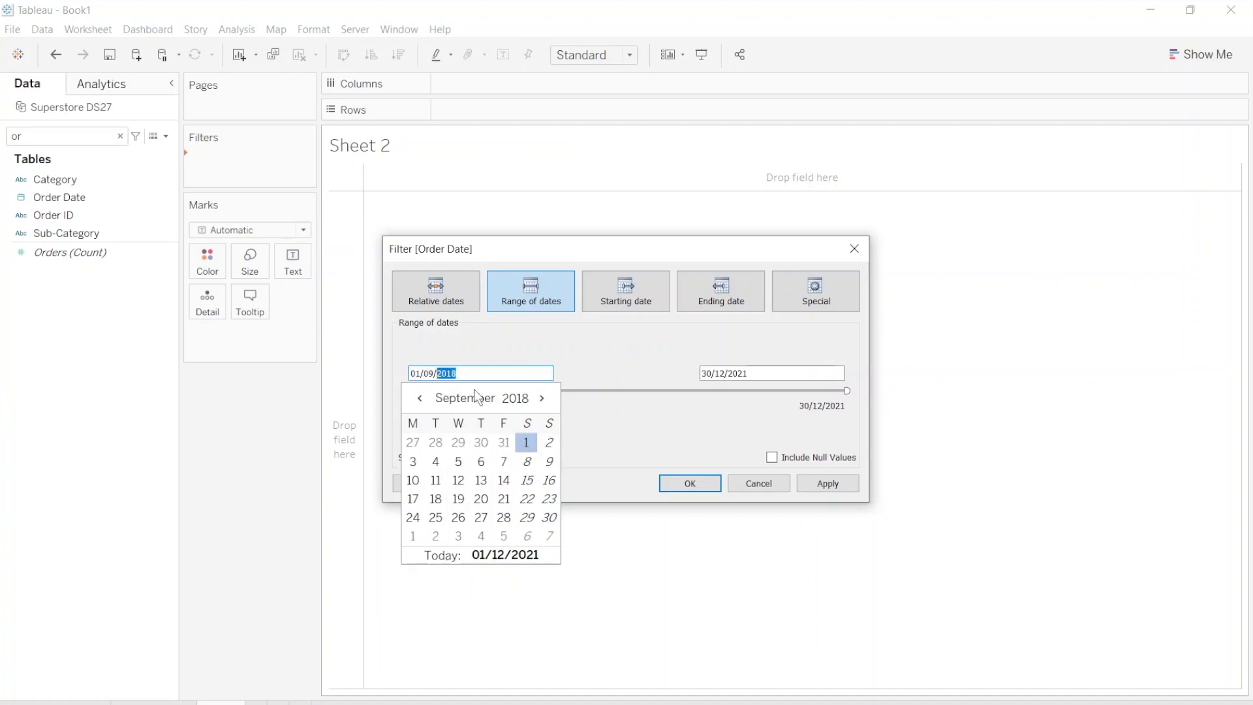
pyautogui.write('2018')
# Set the end date to 30/09/2018 and apply the date filter.
pyautogui.click(751, 374)
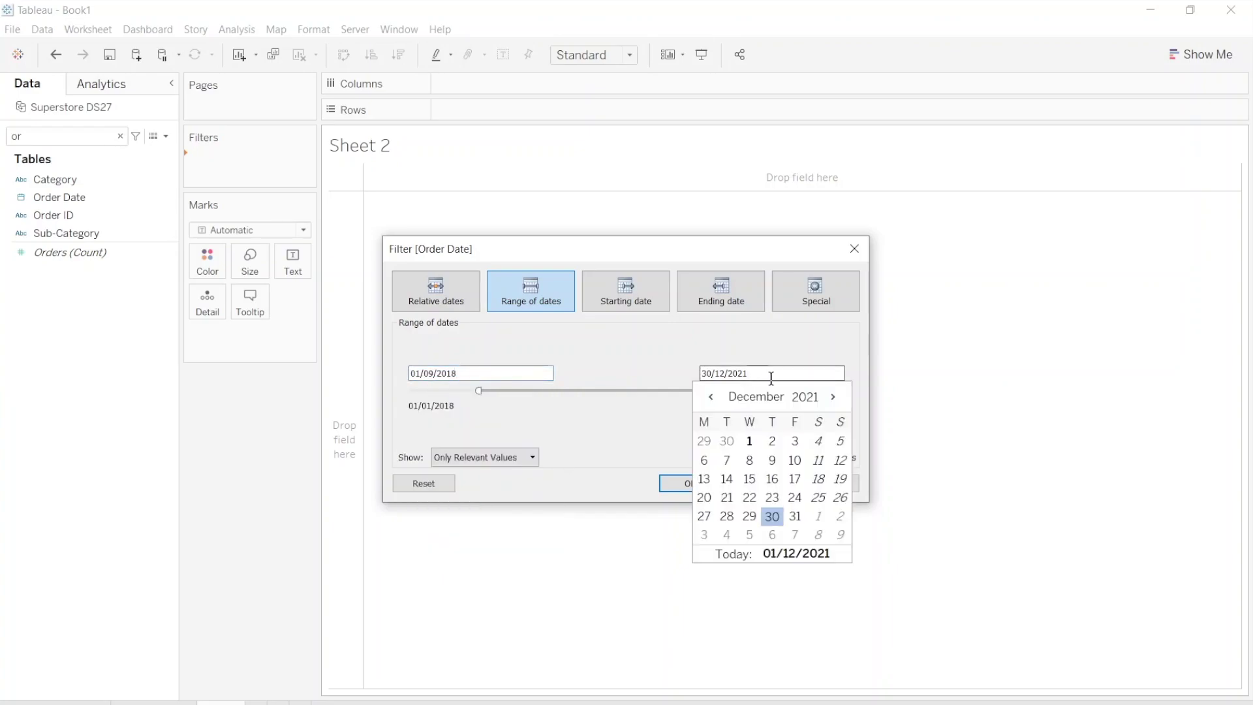
pyautogui.press('BackSpace')
pyautogui.press('BackSpace')
pyautogui.press('BackSpace')
pyautogui.press('BackSpace')
pyautogui.write('2021')
pyautogui.press('BackSpace')
pyautogui.press('BackSpace')
pyautogui.write('09')
pyautogui.hotkey('shift', 'End')
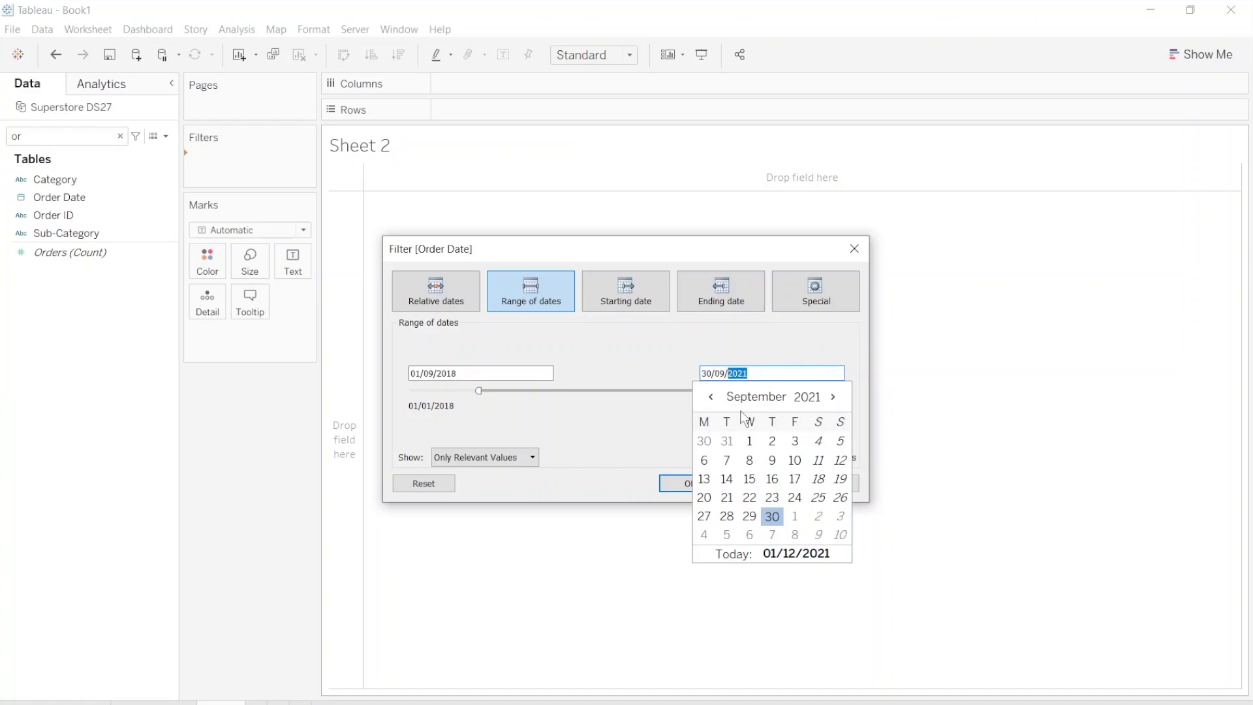
pyautogui.write('200')
pyautogui.press('BackSpace')
pyautogui.write('18')
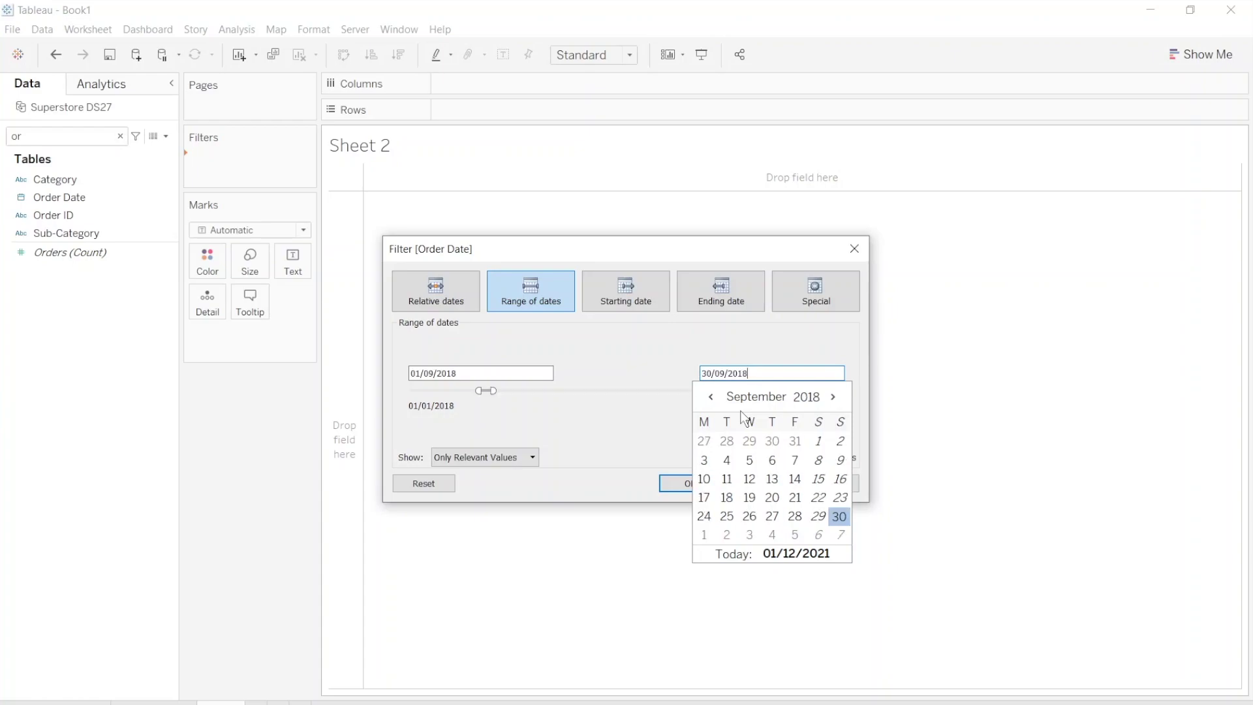
pyautogui.click(802, 349)
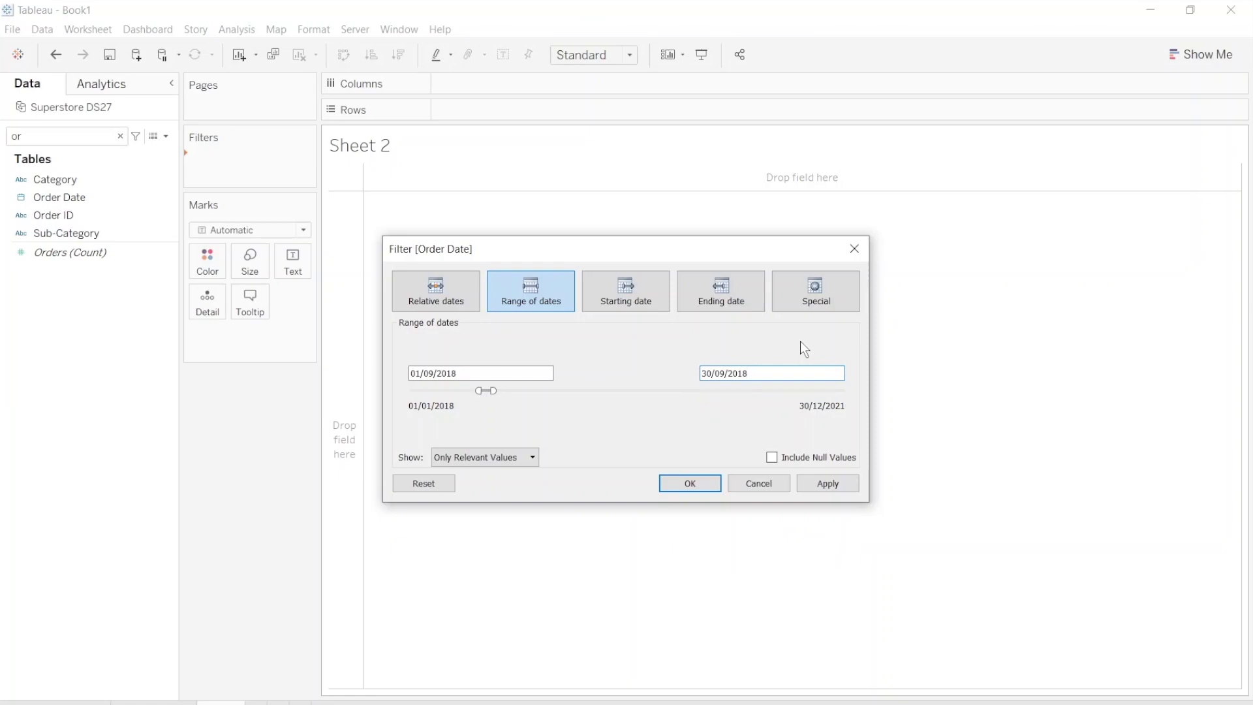
pyautogui.click(833, 484)
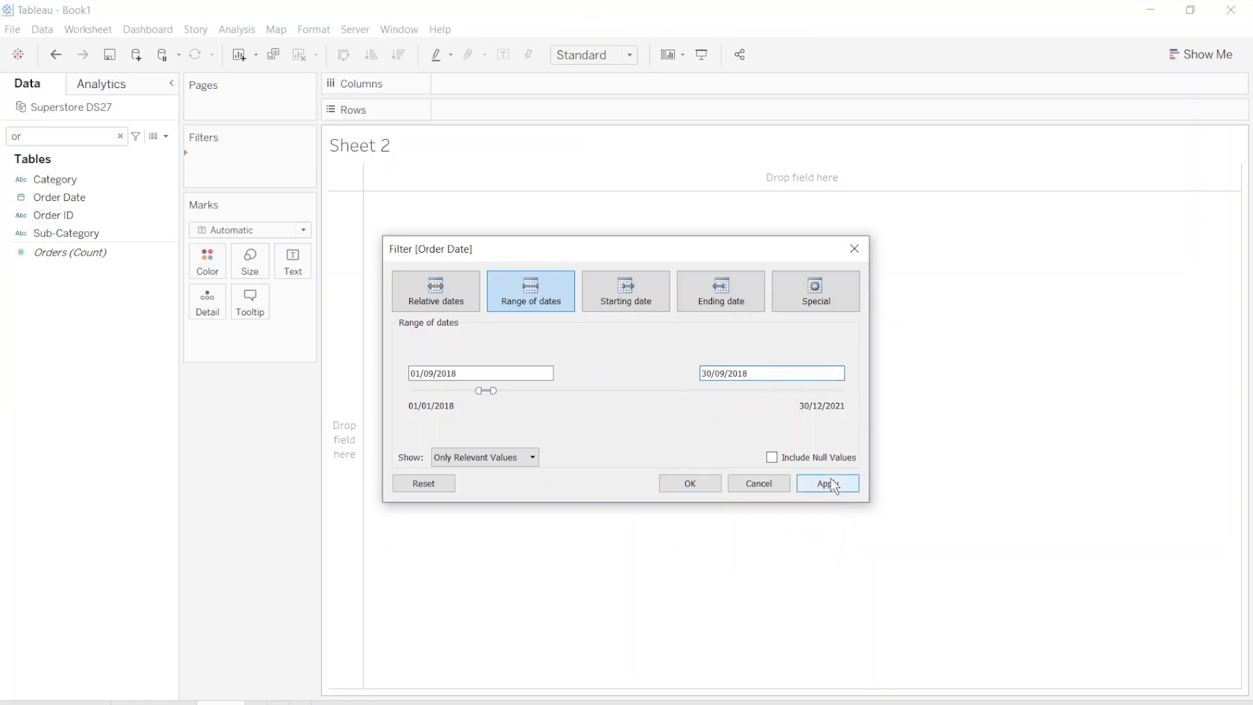
pyautogui.click(861, 256)
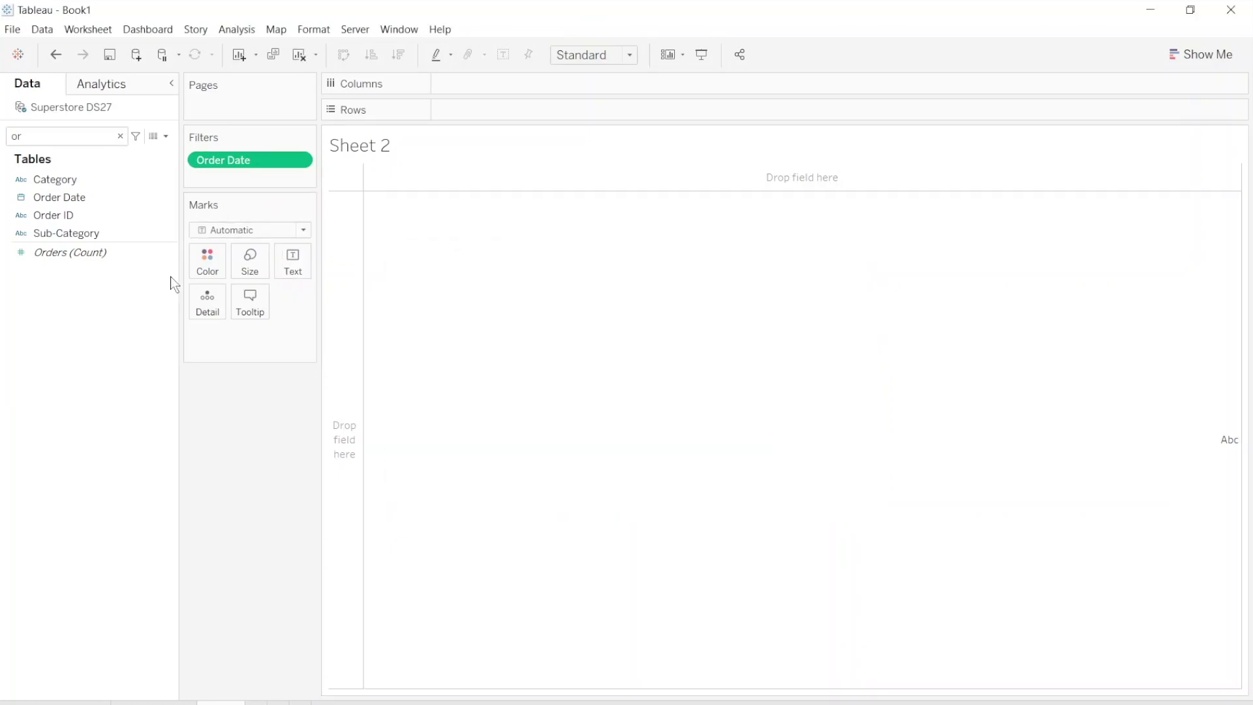
# Place discrete WEEK(Order Date) on Rows, listing Week 35 through Week 39.
pyautogui.click(118, 136)
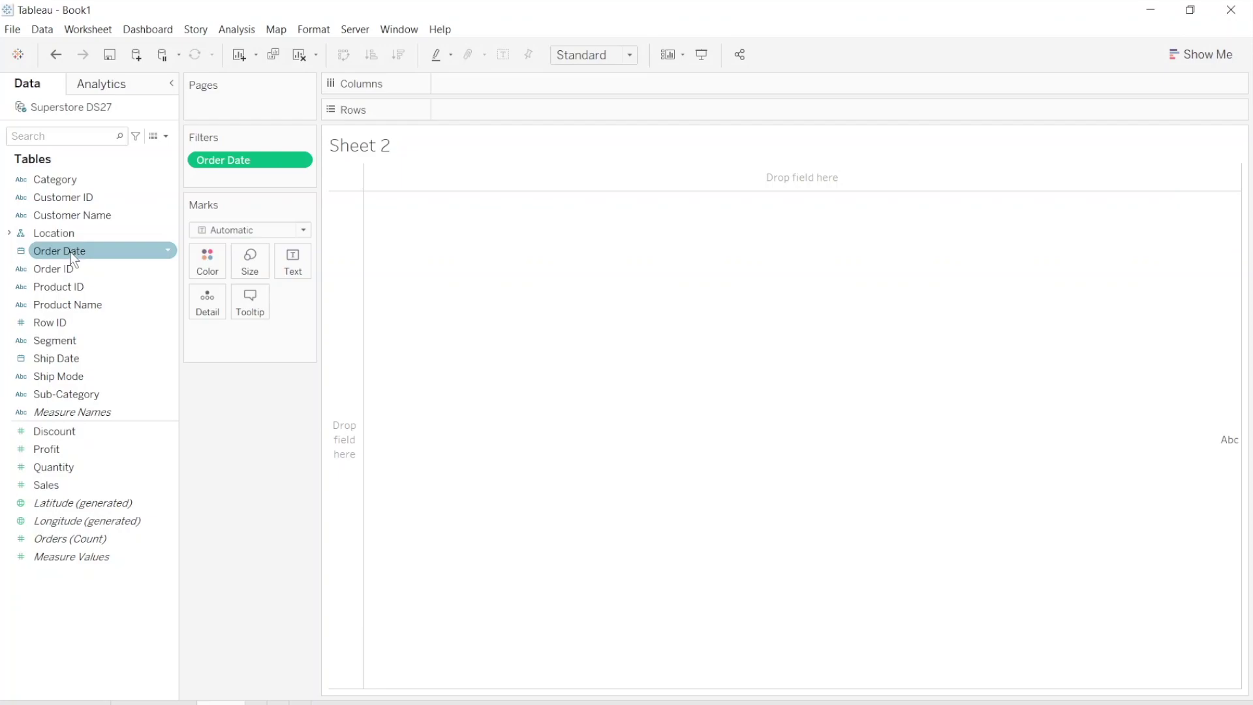
pyautogui.moveTo(69, 252); pyautogui.dragTo(481, 112)
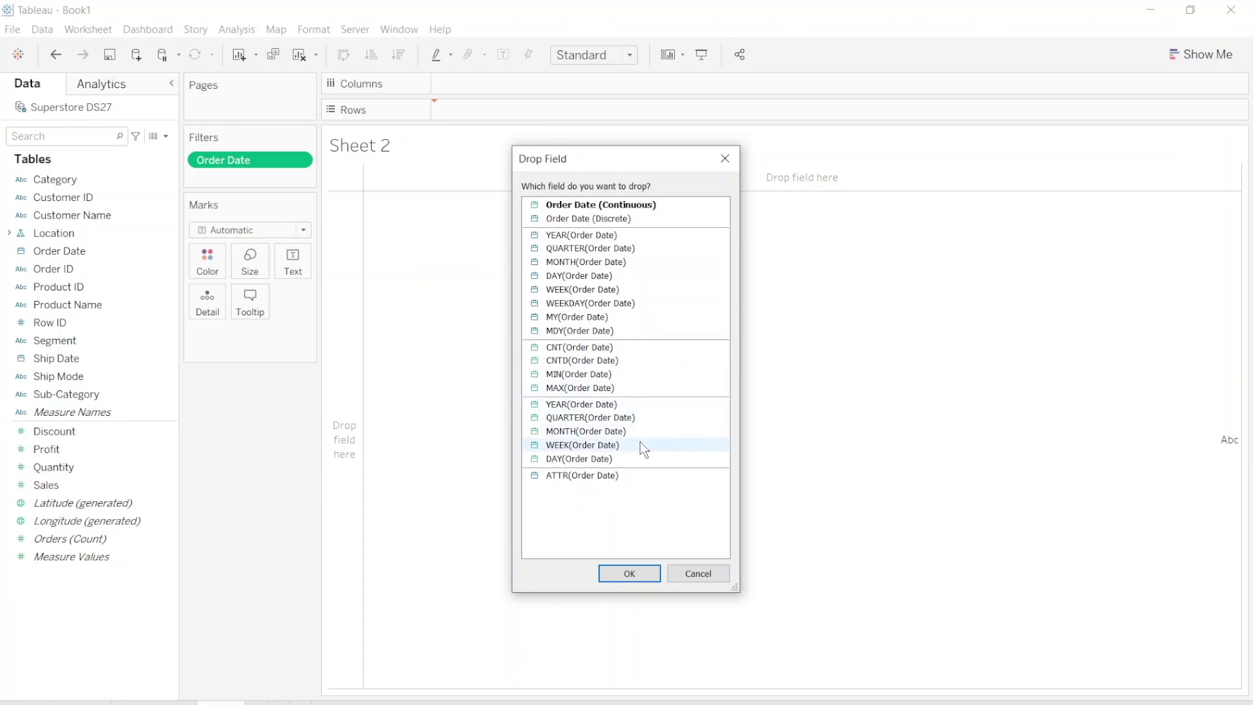
pyautogui.click(624, 288)
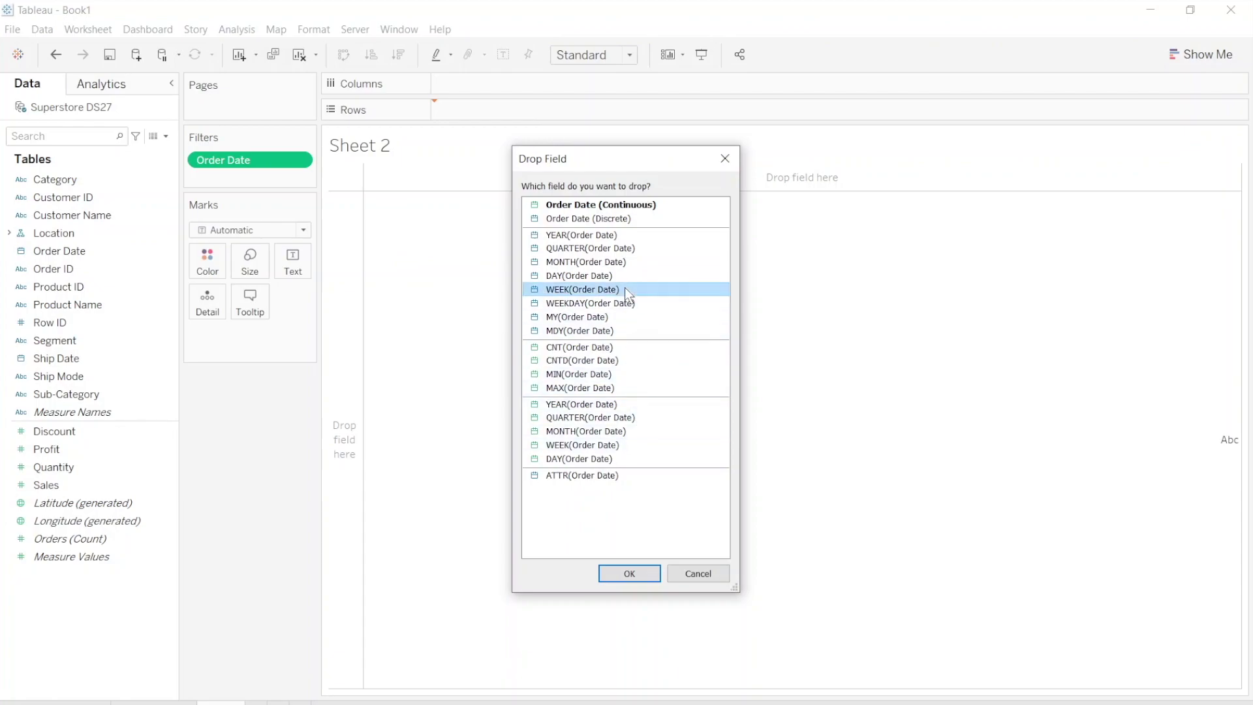
pyautogui.click(629, 574)
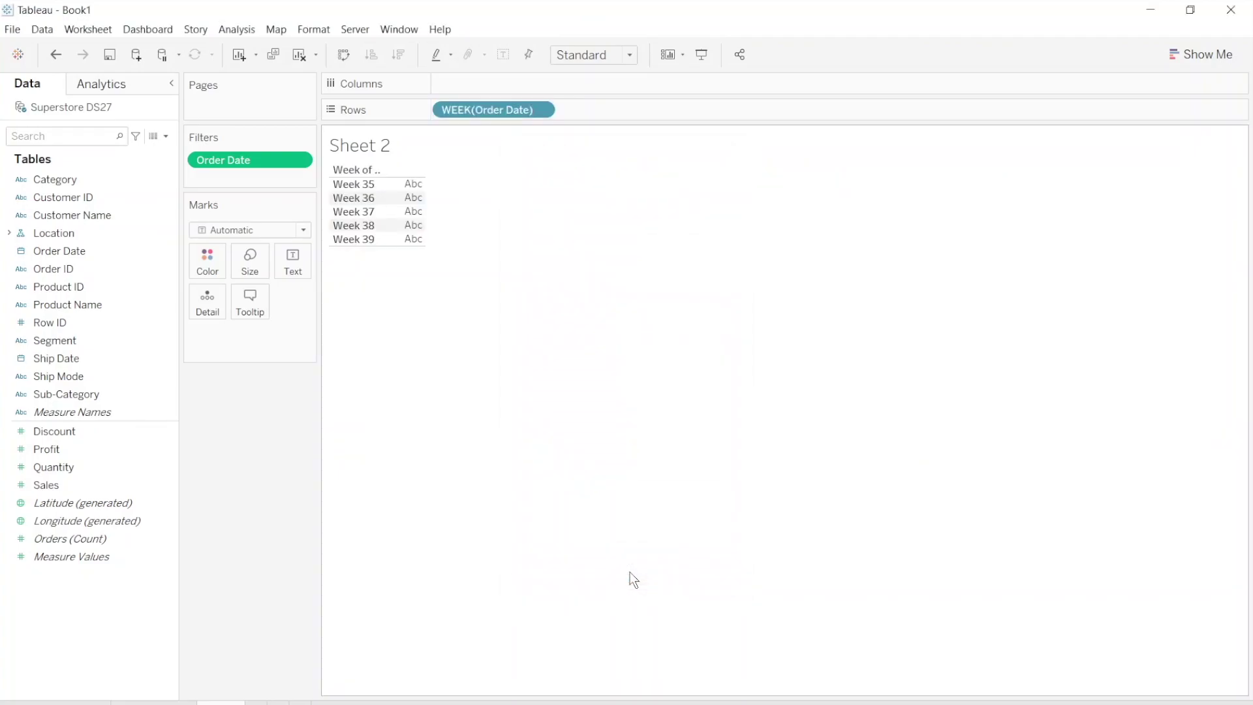
pyautogui.click(135, 287)
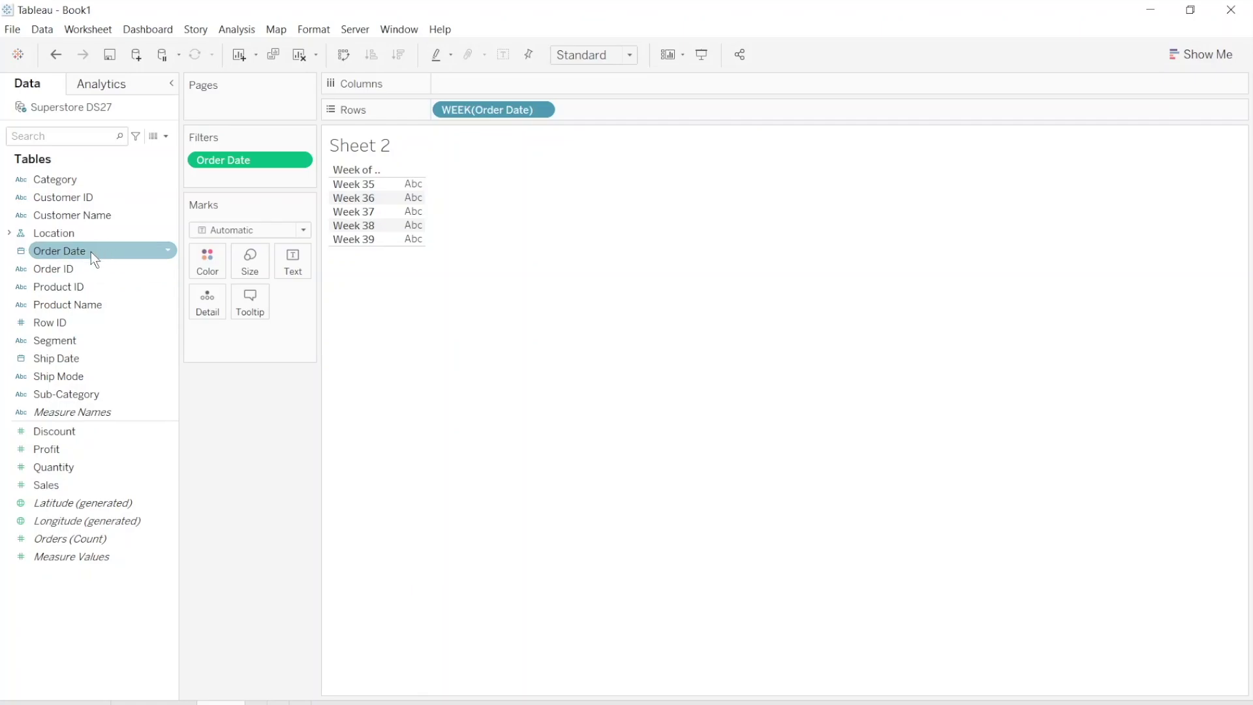
# Put WEEKDAY(Order Date) on Columns so Monday to Sunday run across each week.
pyautogui.moveTo(90, 252); pyautogui.dragTo(499, 85)
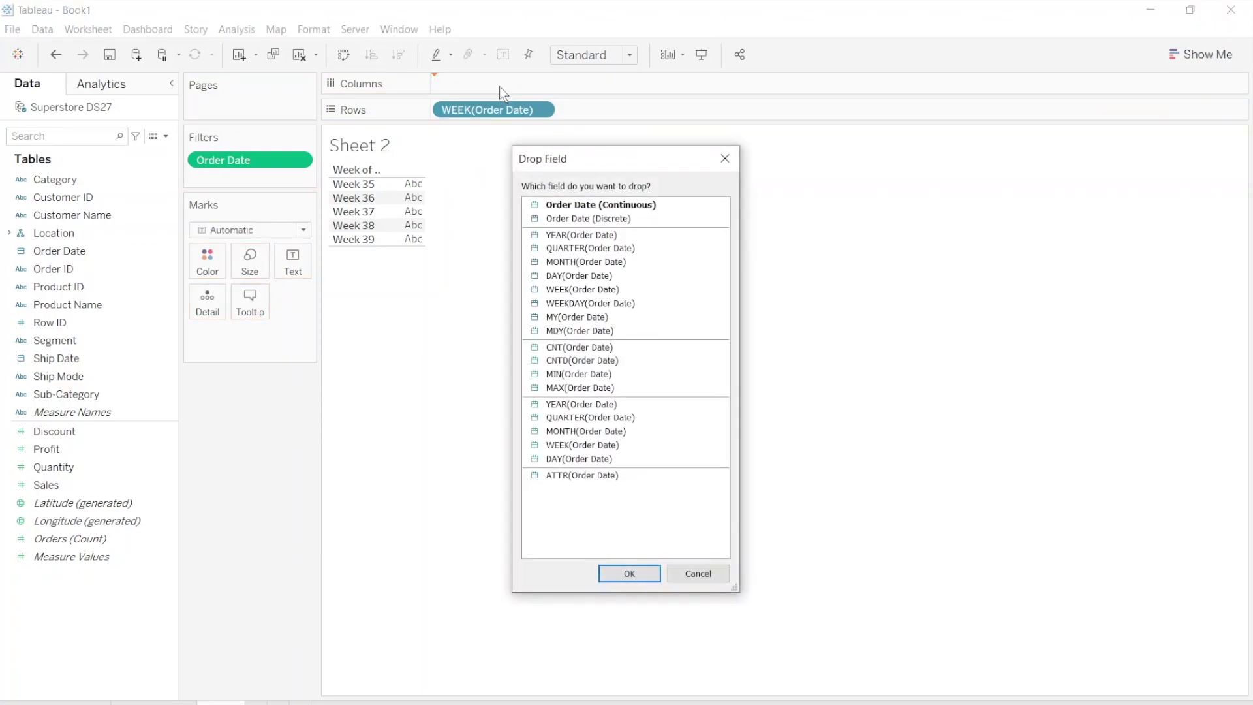
pyautogui.click(671, 301)
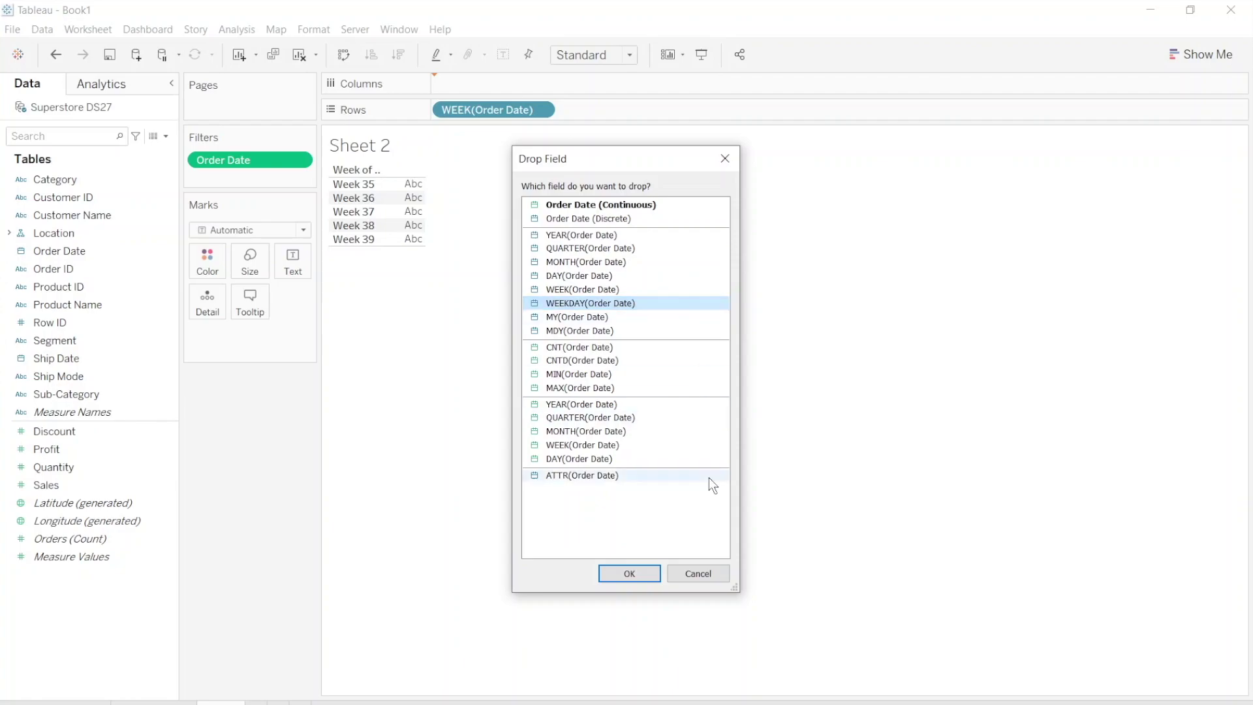
pyautogui.click(649, 570)
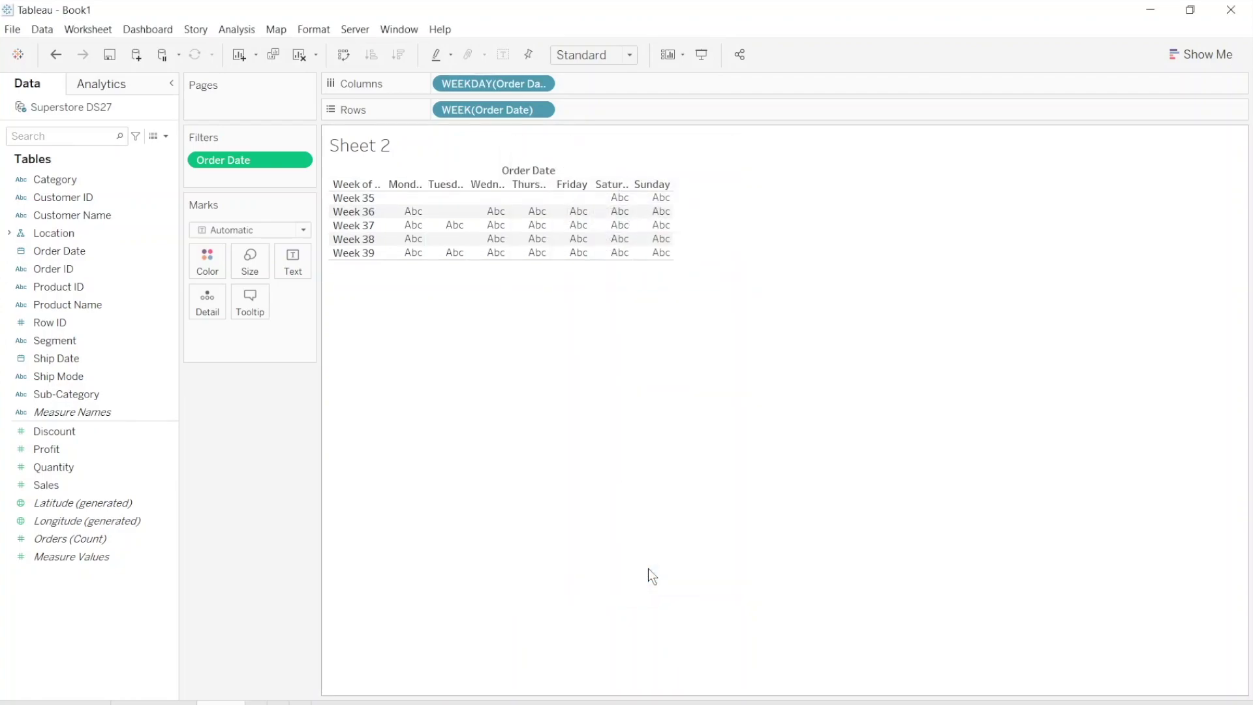
pyautogui.click(633, 53)
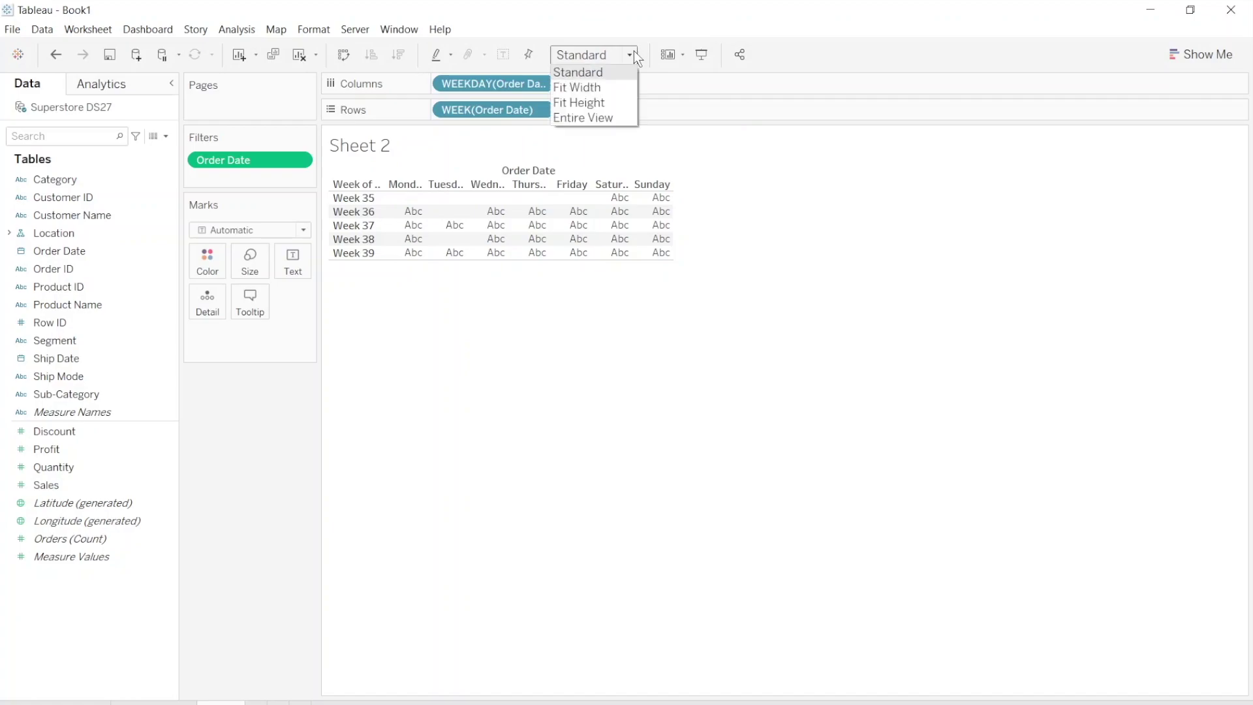
# Fit the grid to Entire View and color the cells by SUM(Profit).
pyautogui.click(623, 118)
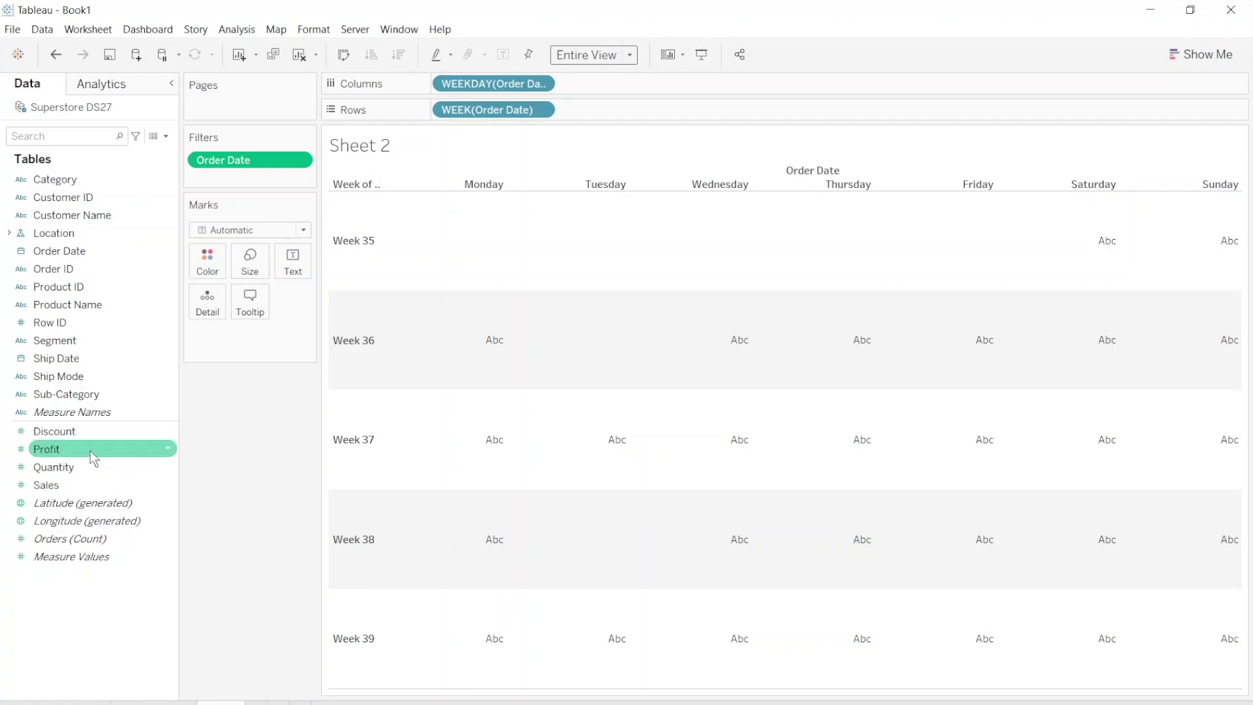
pyautogui.moveTo(91, 452); pyautogui.dragTo(217, 265)
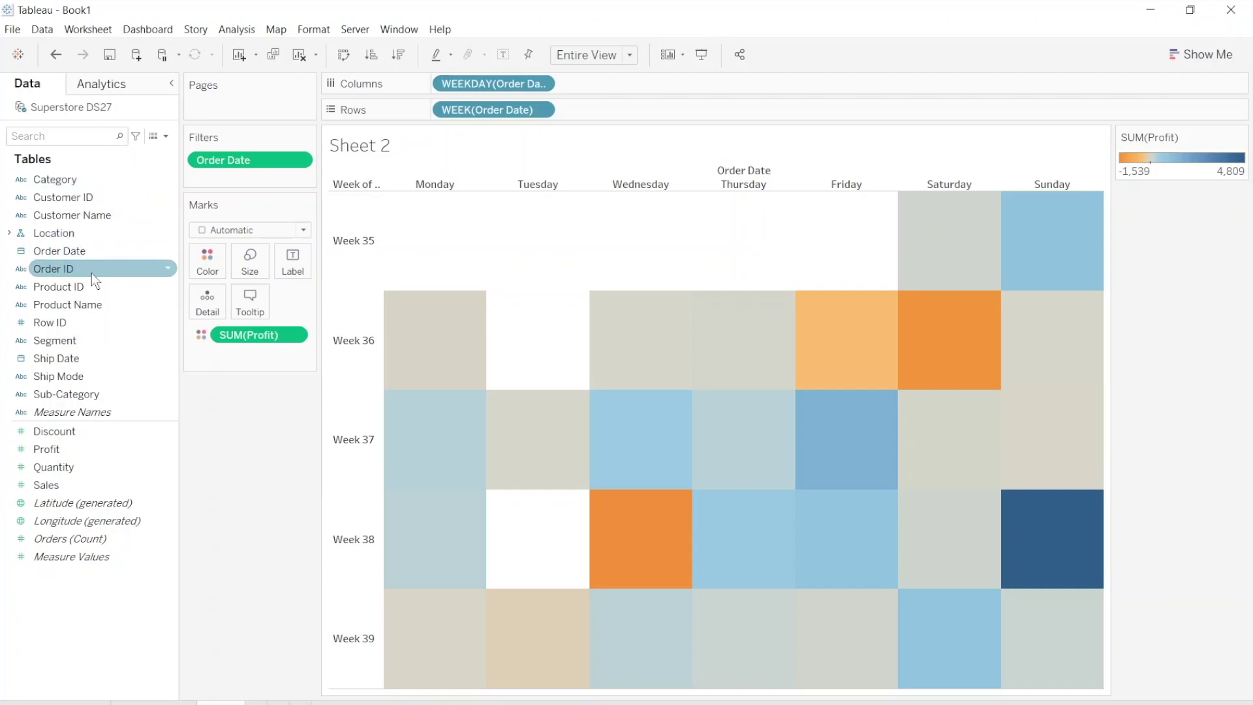
pyautogui.moveTo(76, 257); pyautogui.dragTo(291, 270)
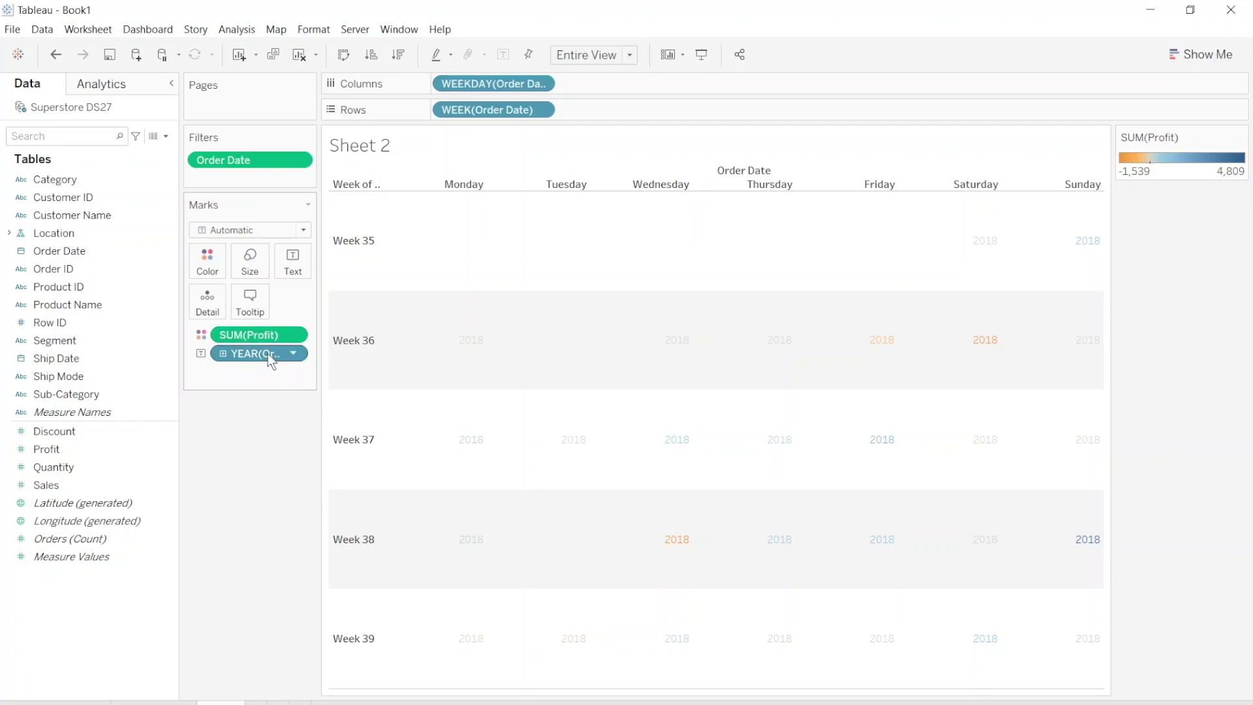
pyautogui.moveTo(267, 354); pyautogui.dragTo(258, 486)
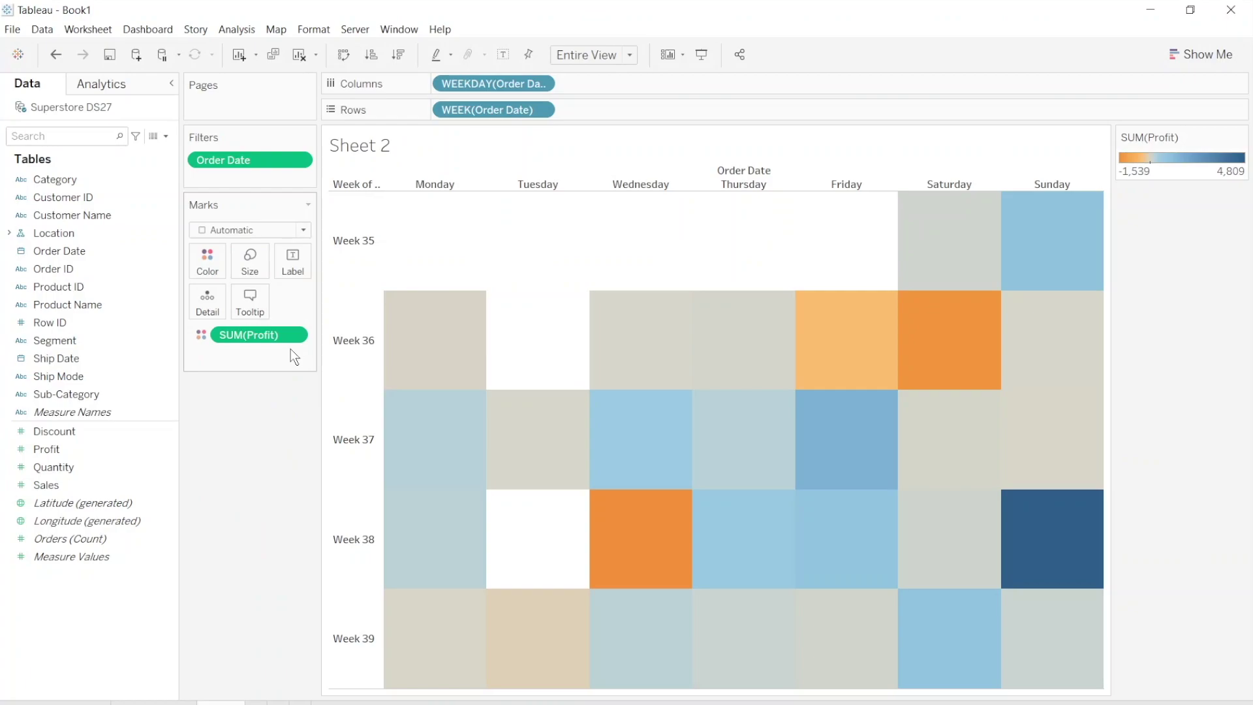
# Switch the marks to Square and label each with its DAY(Order Date) number.
pyautogui.click(304, 230)
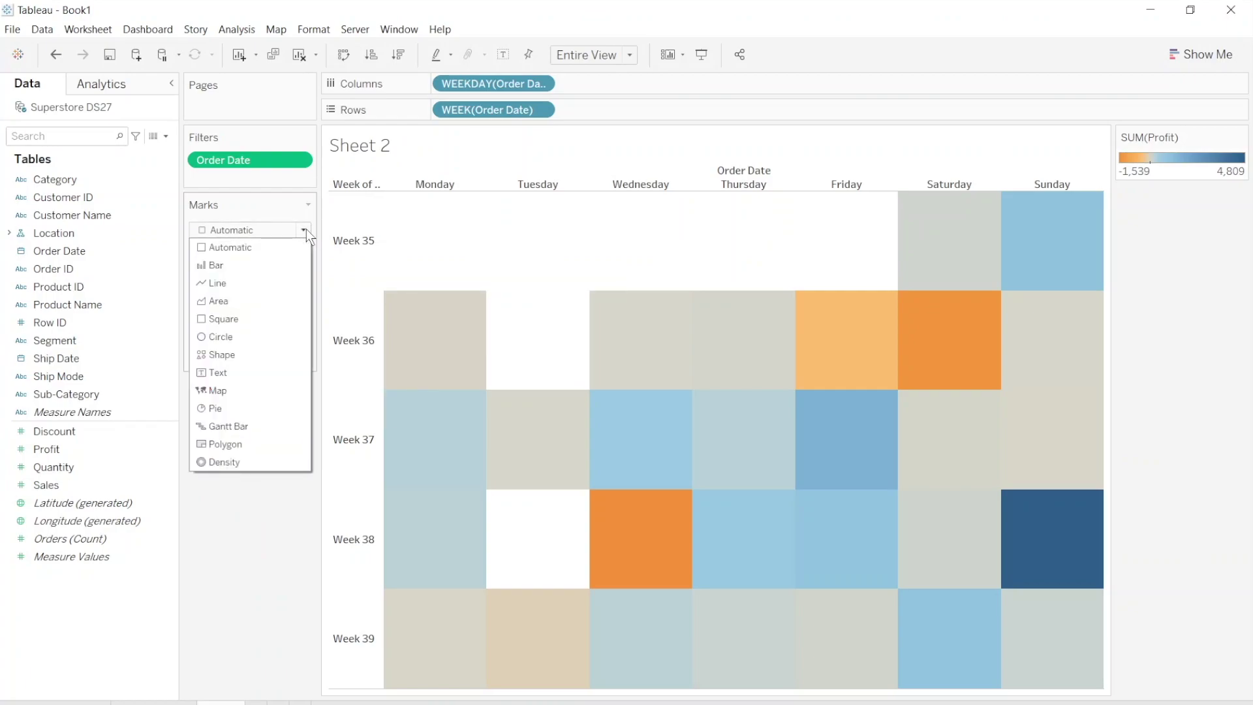
pyautogui.click(266, 321)
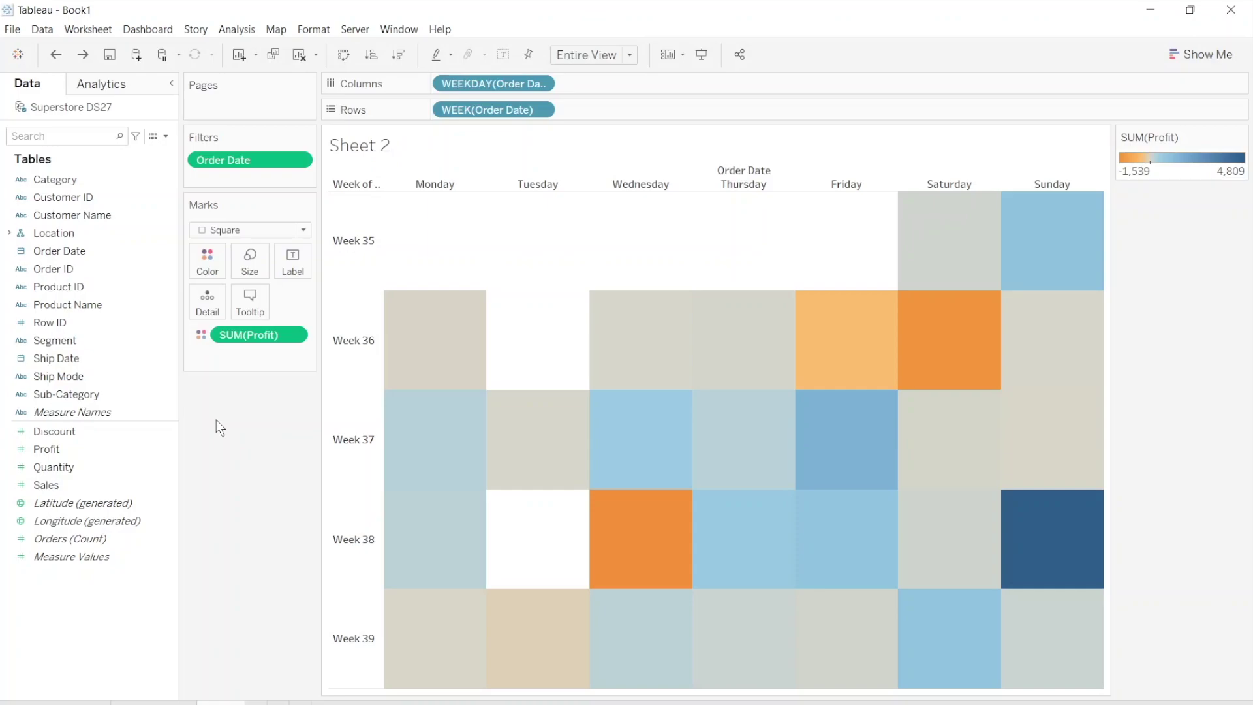
pyautogui.click(48, 253)
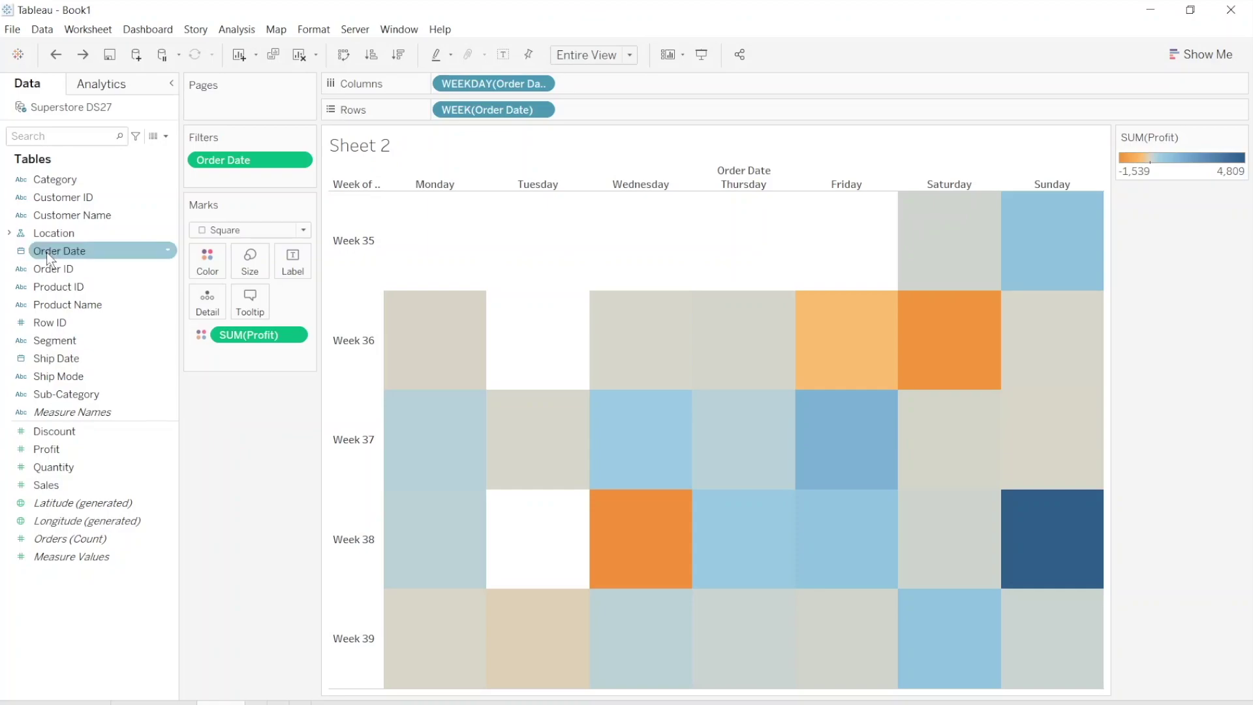
pyautogui.moveTo(47, 253); pyautogui.dragTo(284, 273)
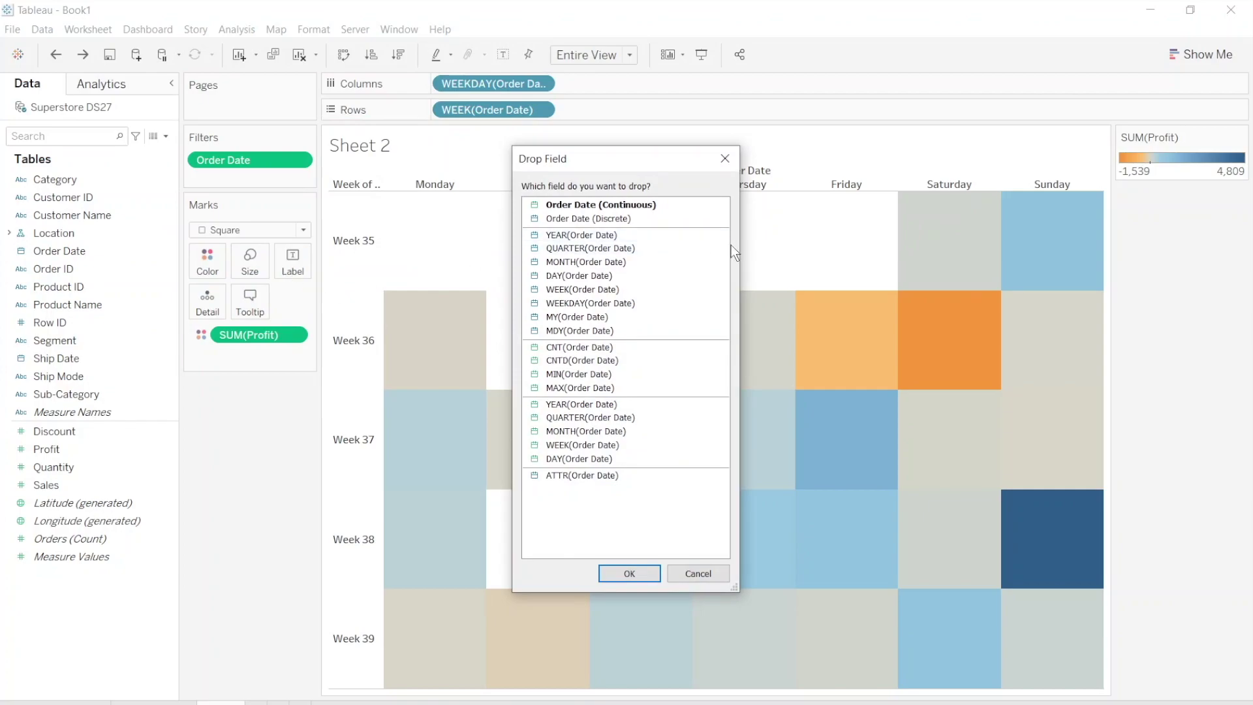
pyautogui.click(662, 275)
pyautogui.click(647, 574)
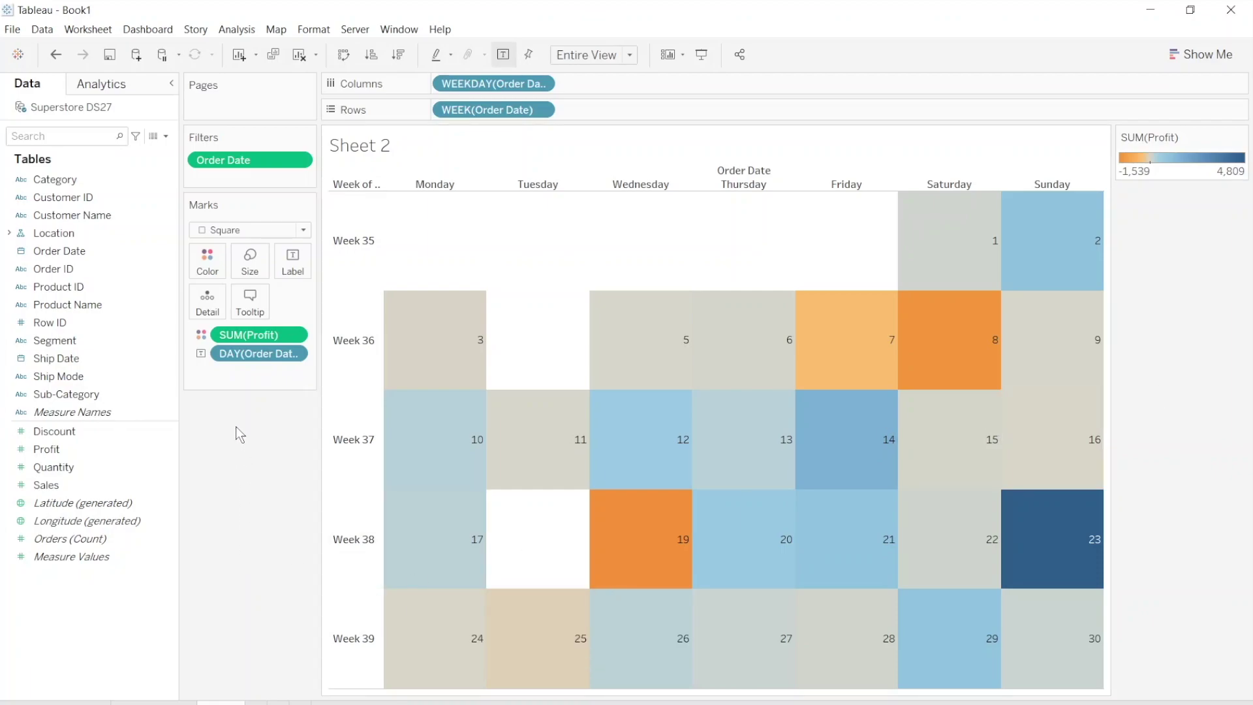
# Give the calendar squares dark grey borders.
pyautogui.click(208, 273)
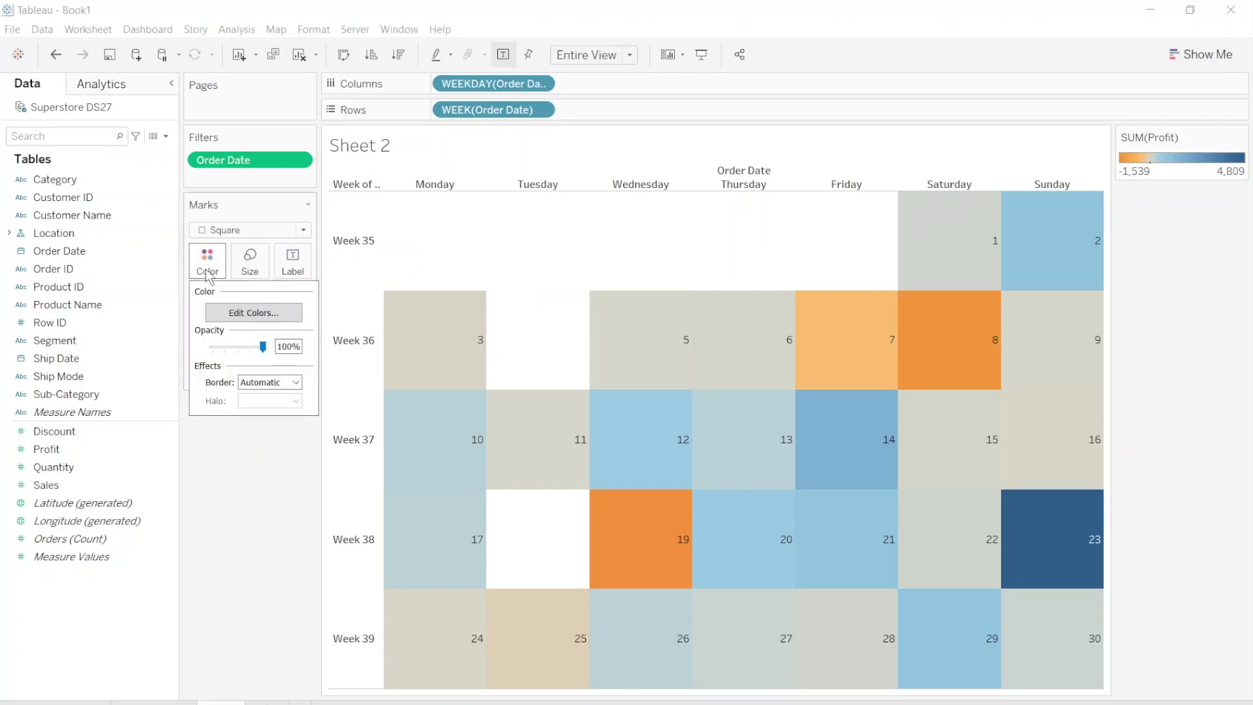
pyautogui.click(297, 382)
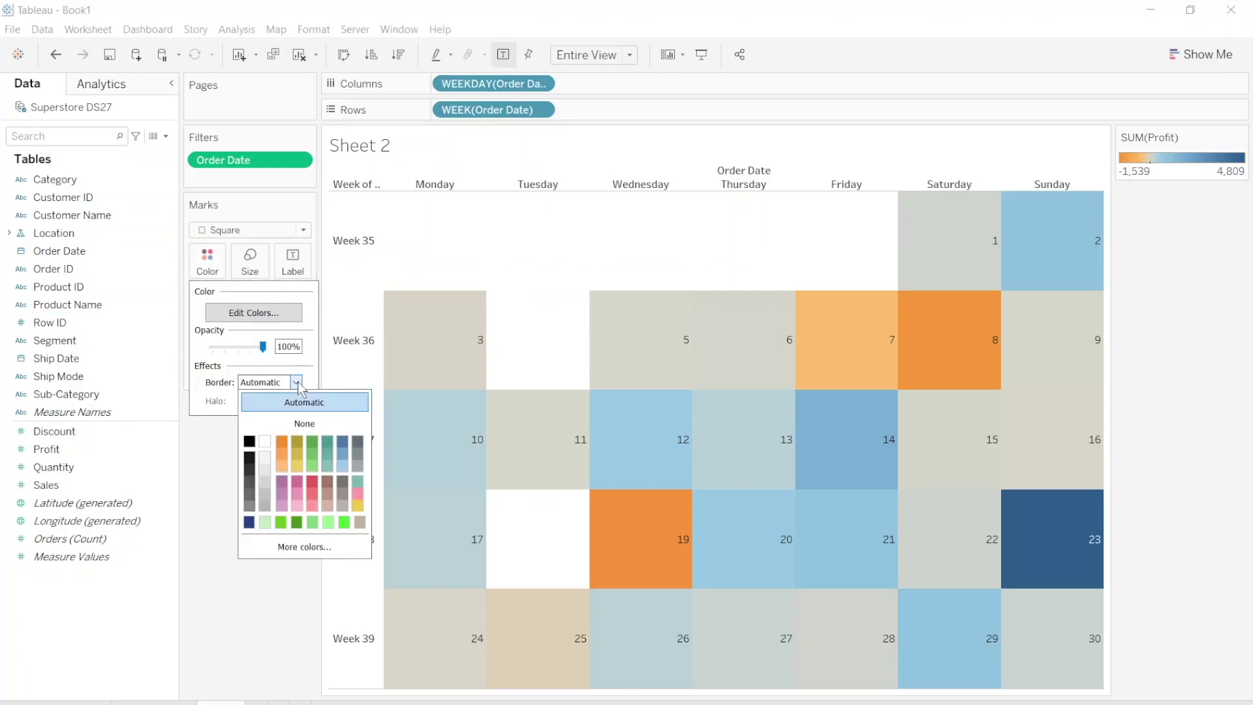
pyautogui.click(251, 494)
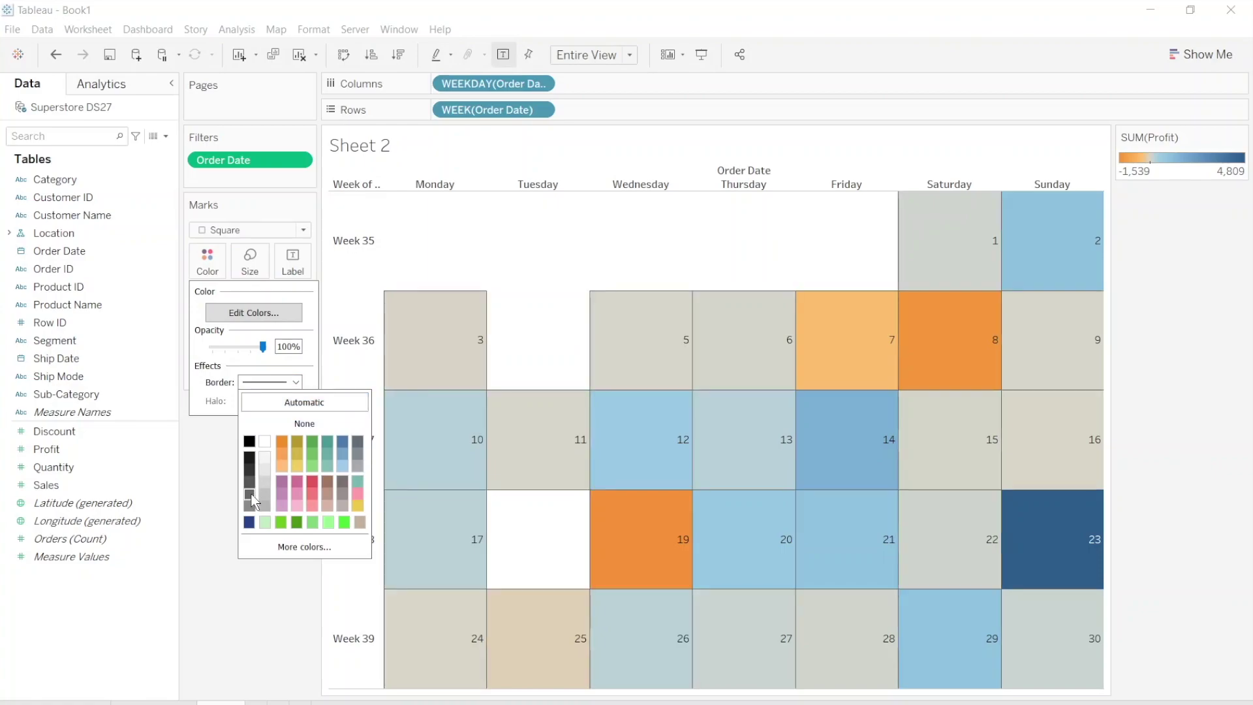
pyautogui.click(208, 471)
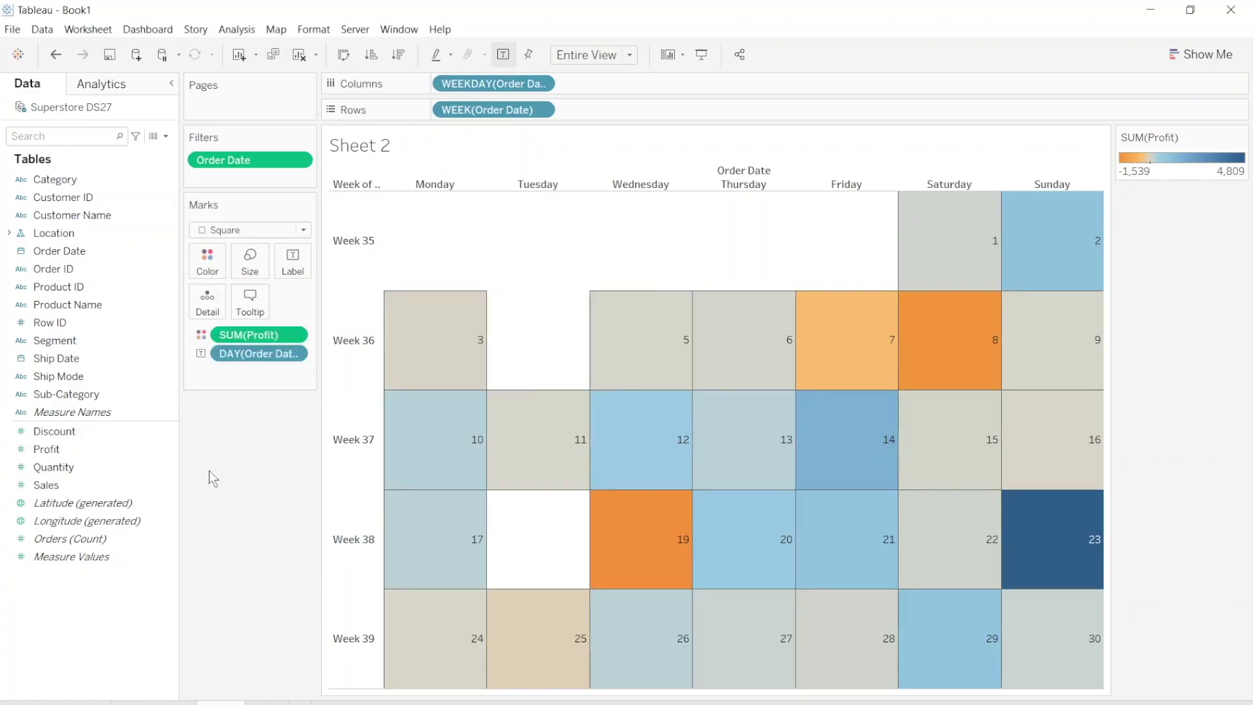
# Set the day-number label font to Tableau Medium, size 12.
pyautogui.click(292, 260)
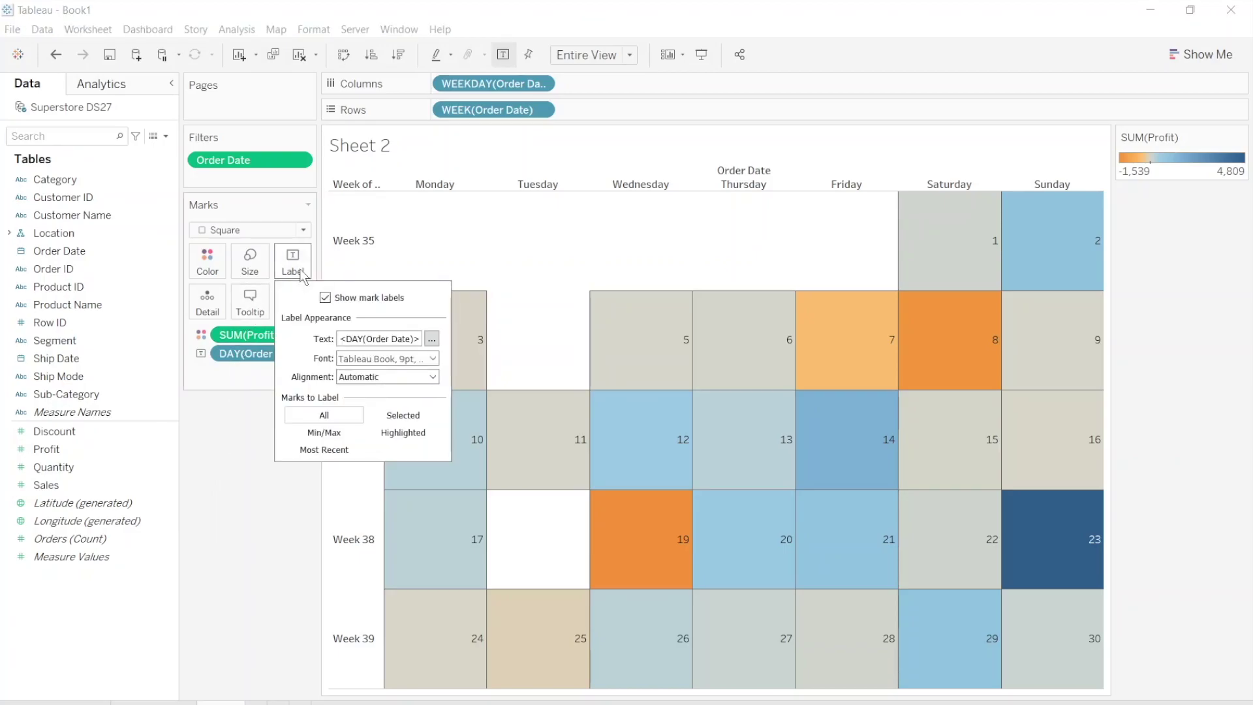
pyautogui.click(432, 358)
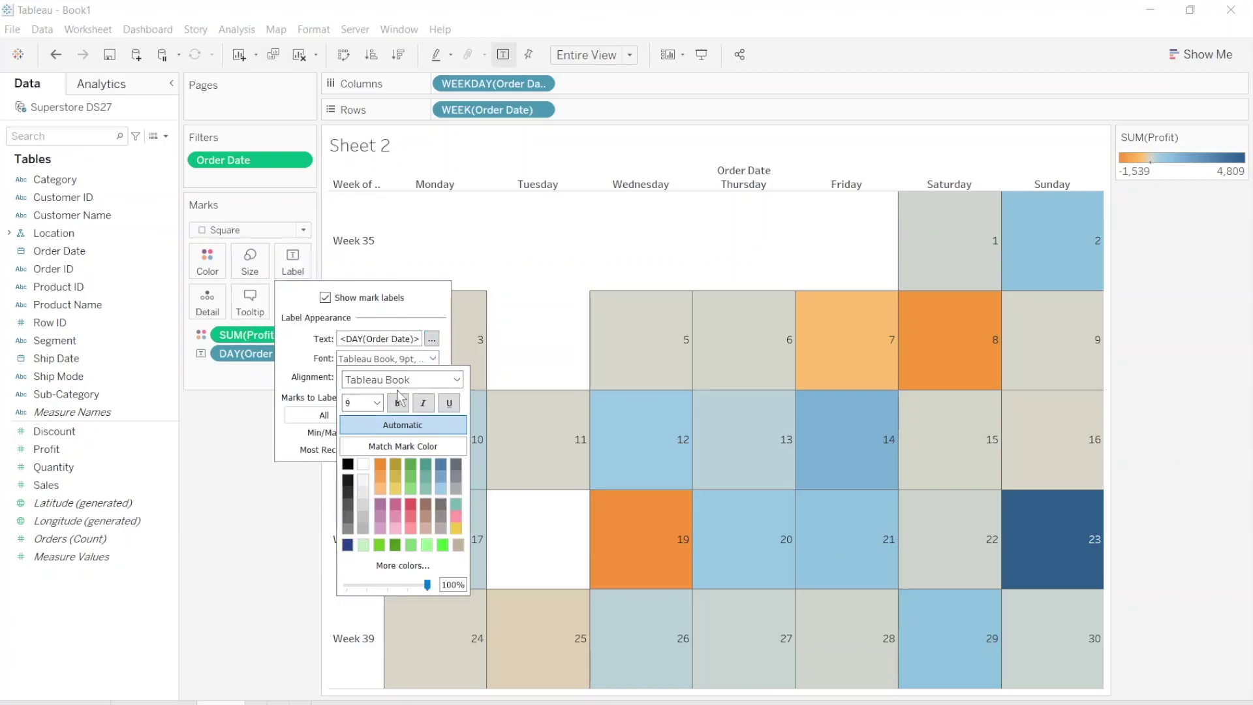
pyautogui.click(456, 380)
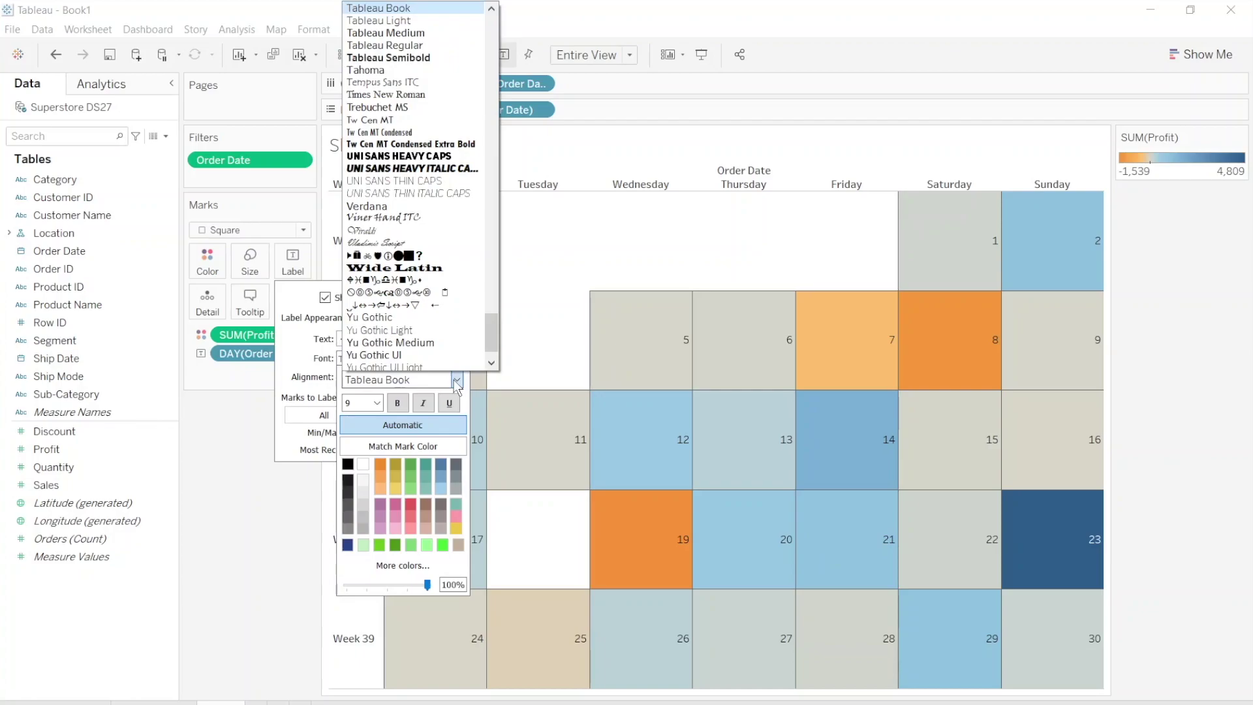
pyautogui.click(385, 22)
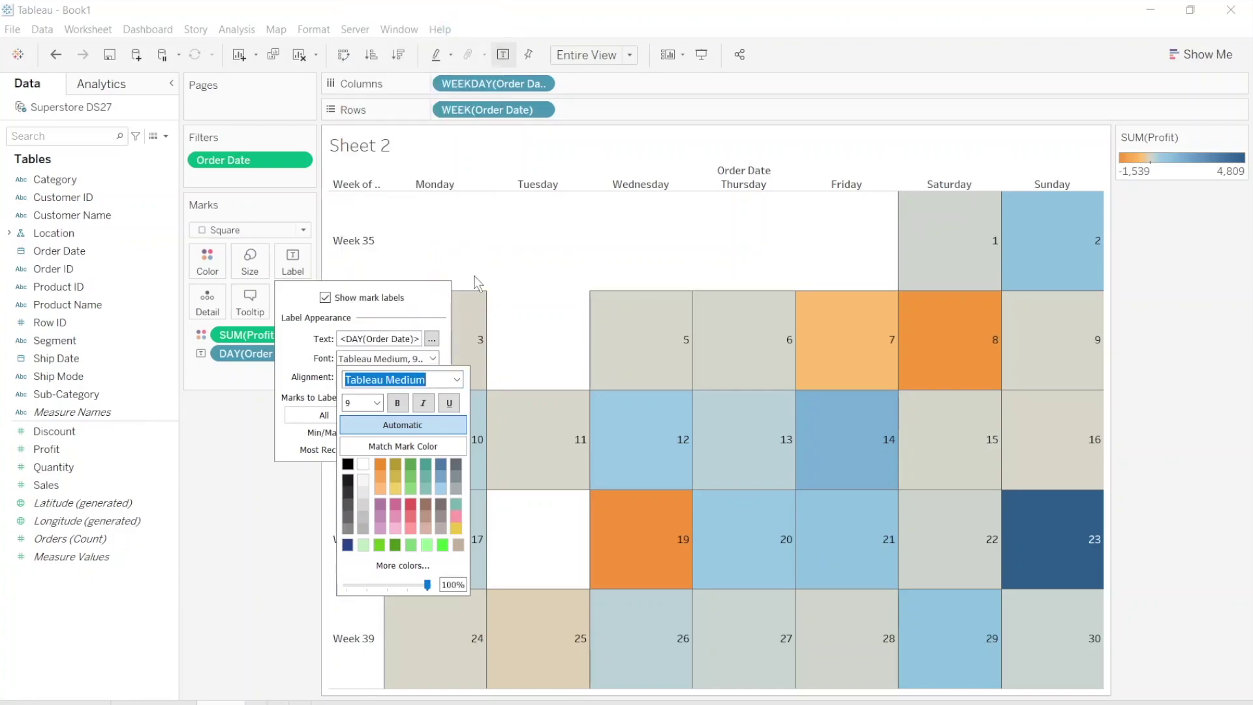
pyautogui.click(377, 403)
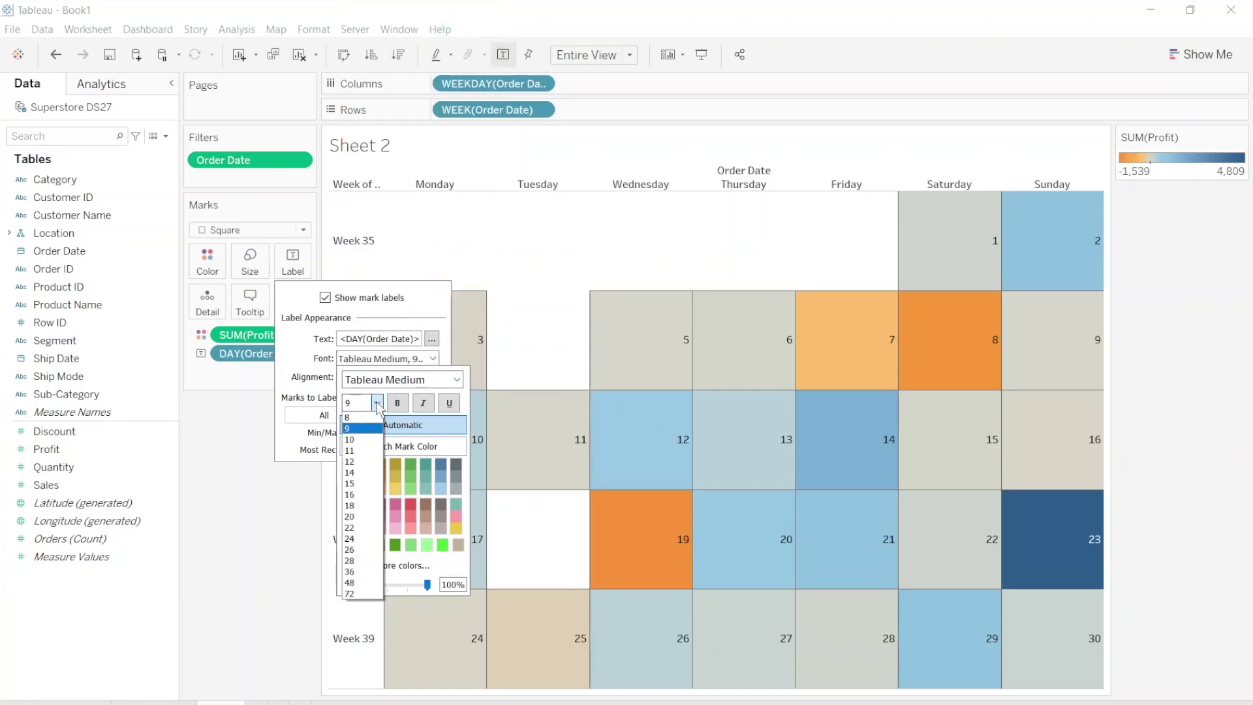
pyautogui.click(365, 461)
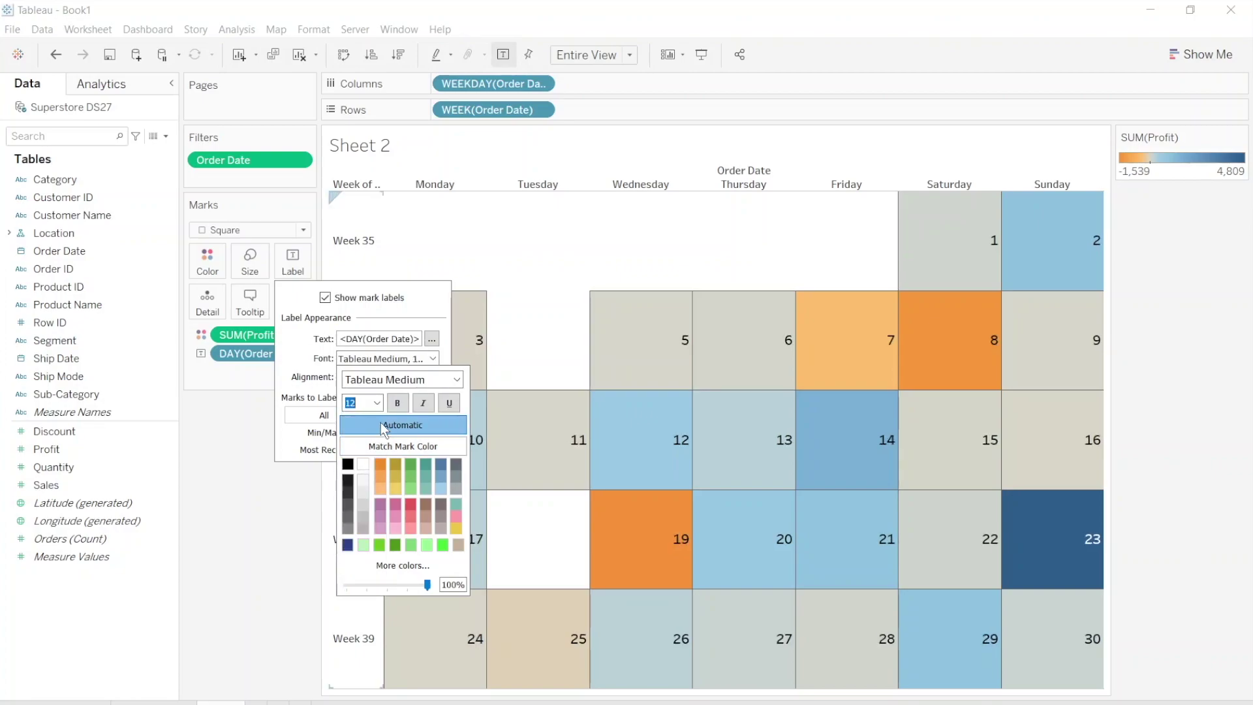
pyautogui.click(444, 354)
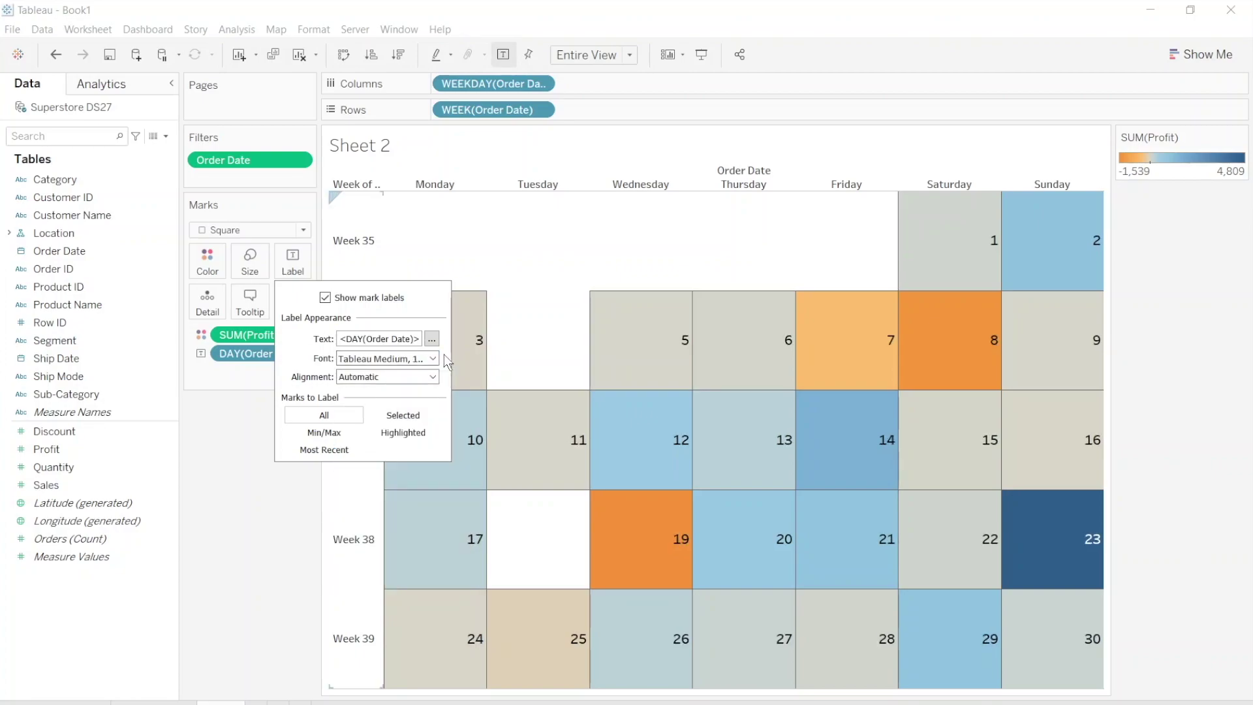
# Align the day numbers to the top right of each square.
pyautogui.click(433, 377)
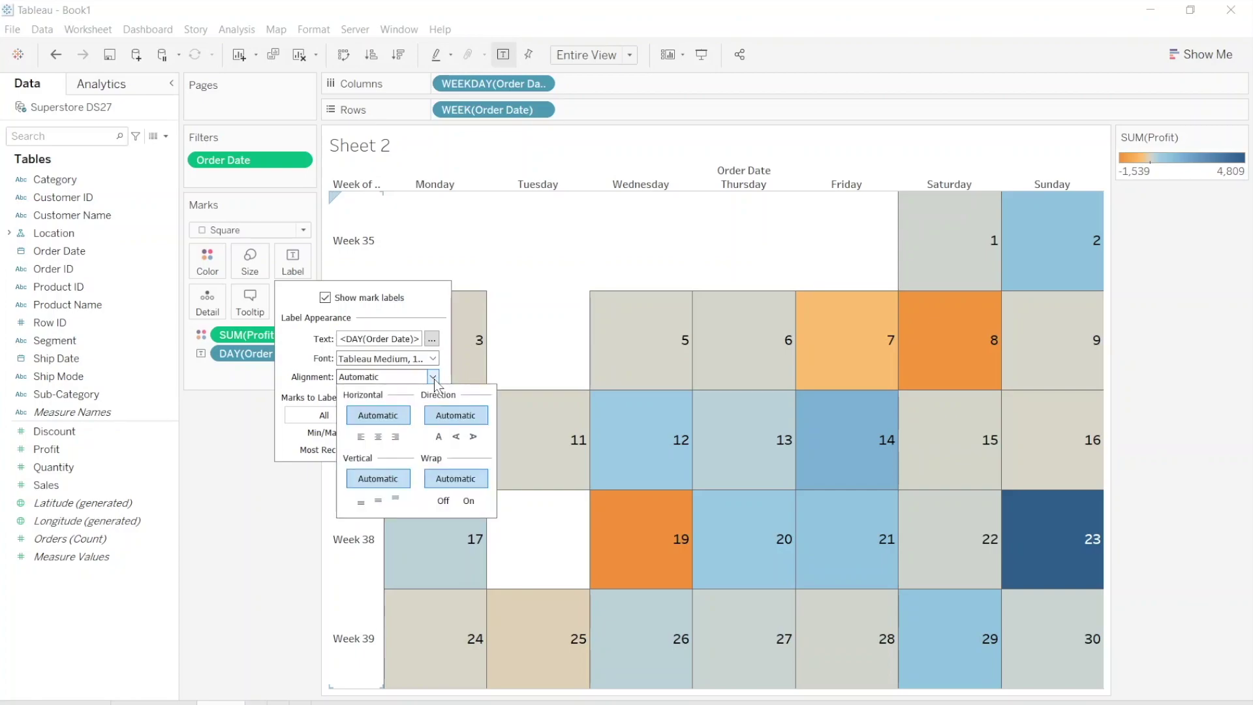
pyautogui.click(395, 436)
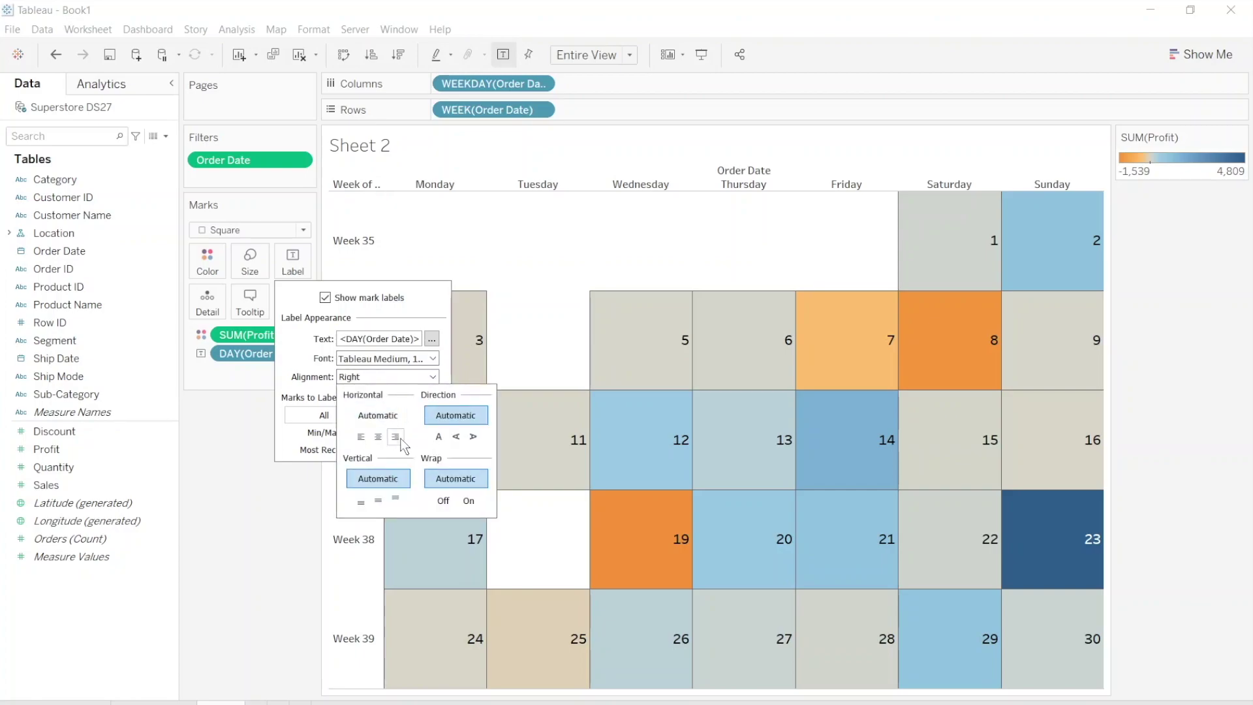
pyautogui.click(395, 499)
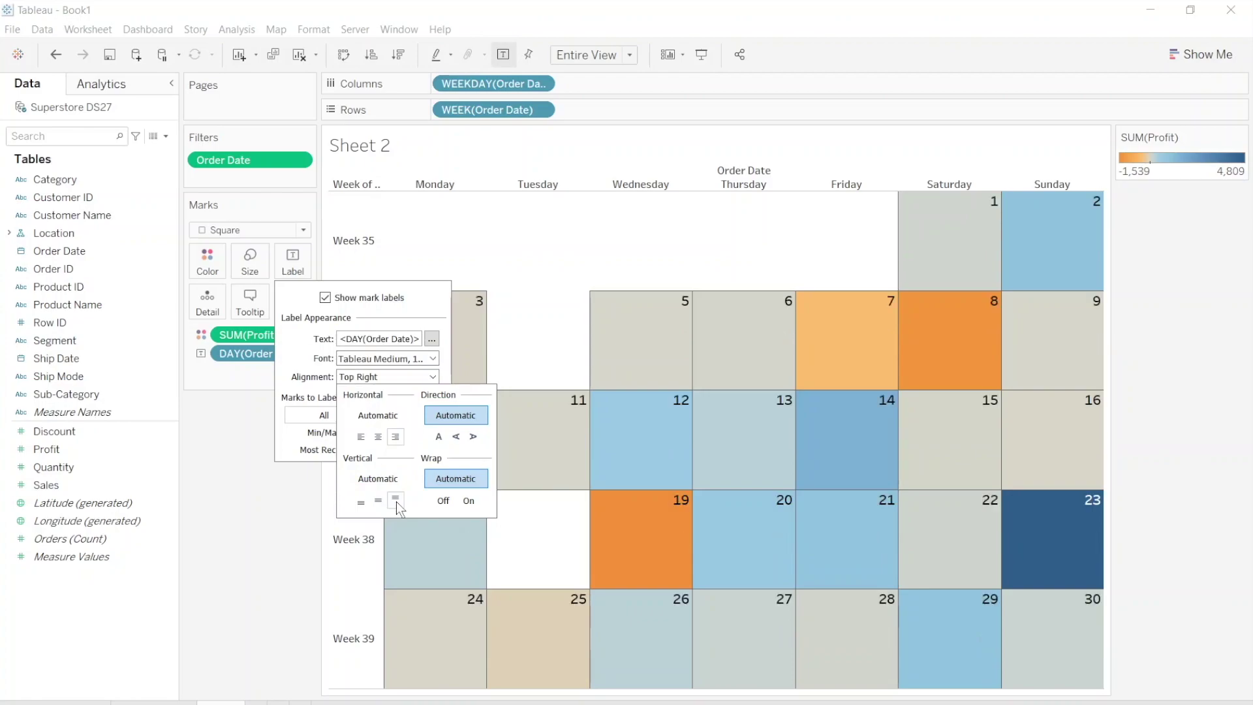
pyautogui.click(1172, 388)
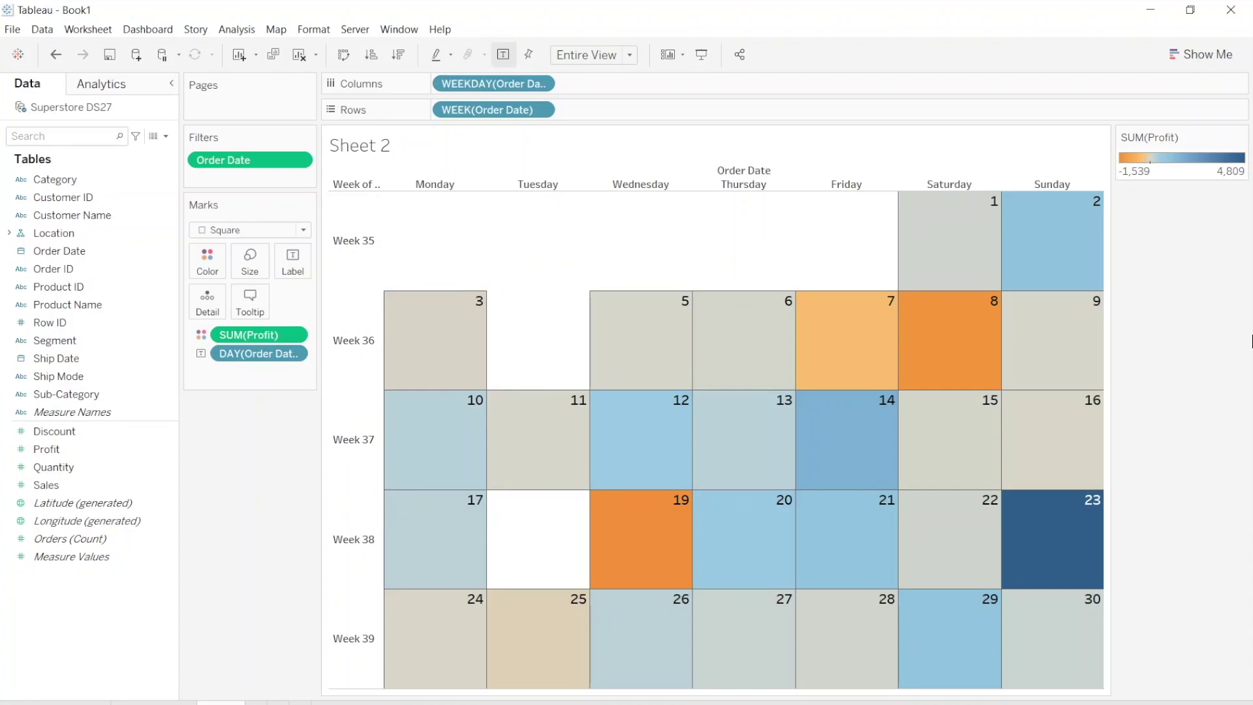
# Hide the profit legend, the WEEK row headers and the Order Date column label.
pyautogui.click(1240, 139)
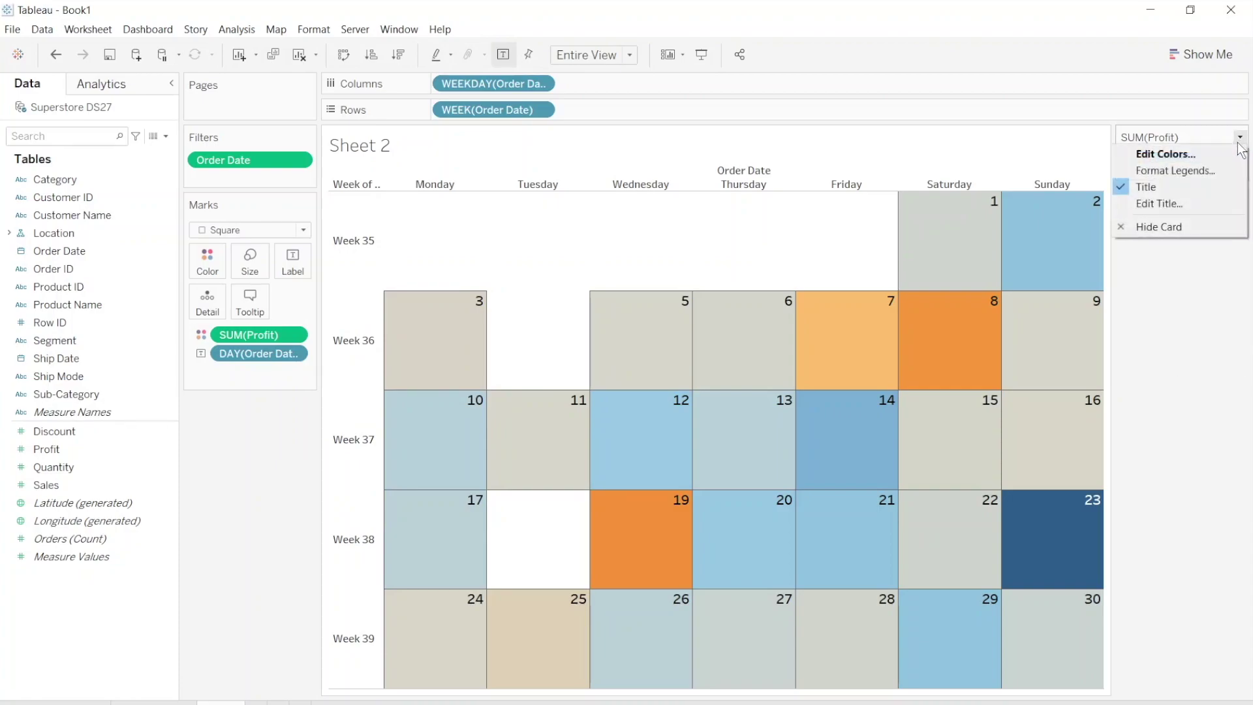
pyautogui.click(1204, 225)
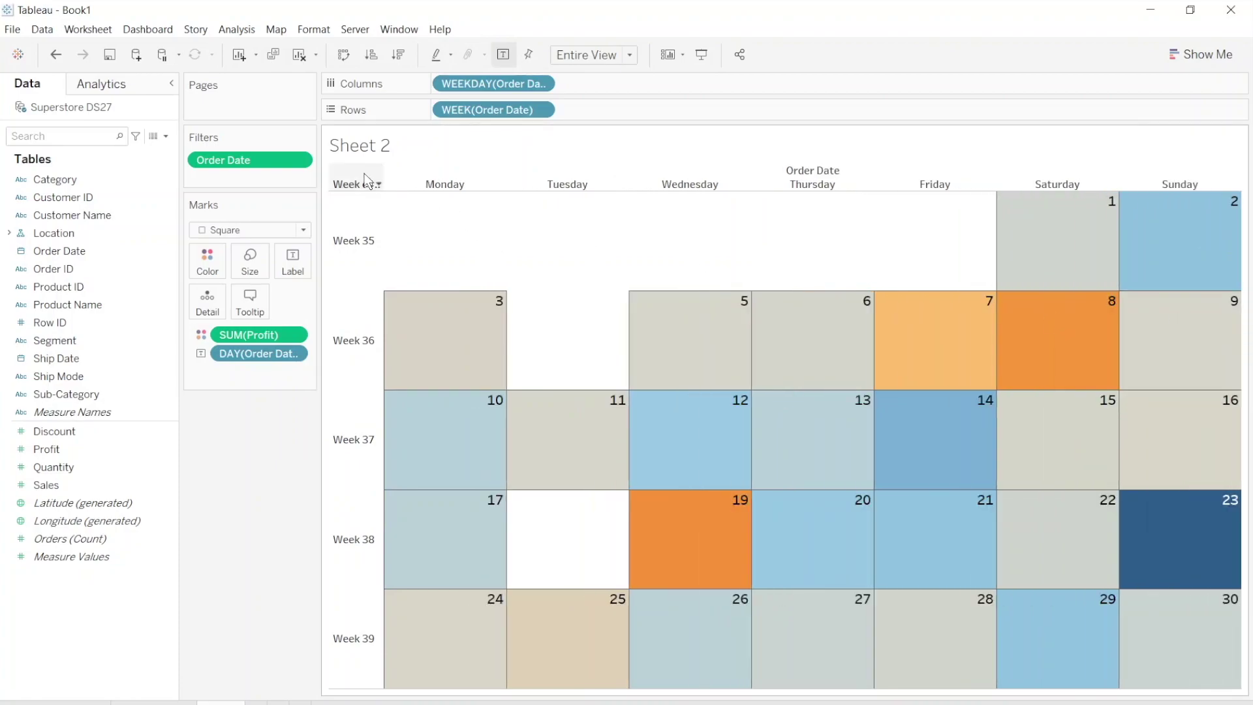
pyautogui.click(541, 111)
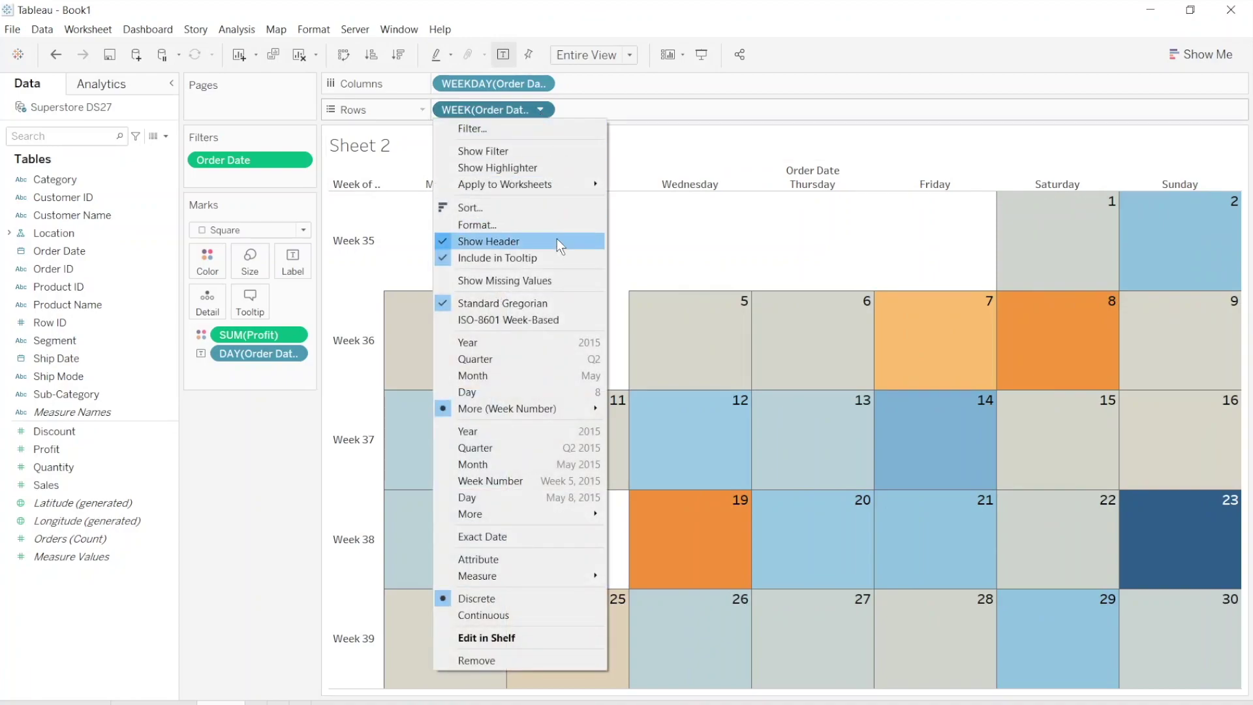
pyautogui.click(557, 241)
pyautogui.click(541, 84)
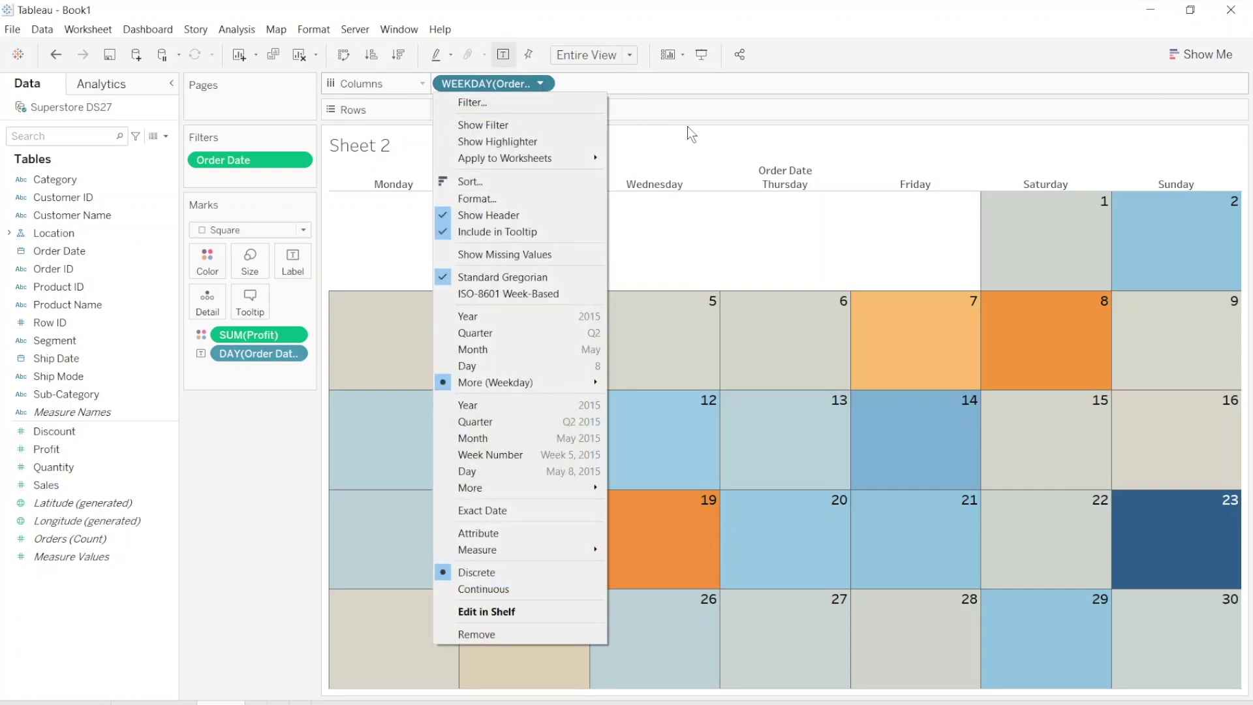
pyautogui.click(693, 142)
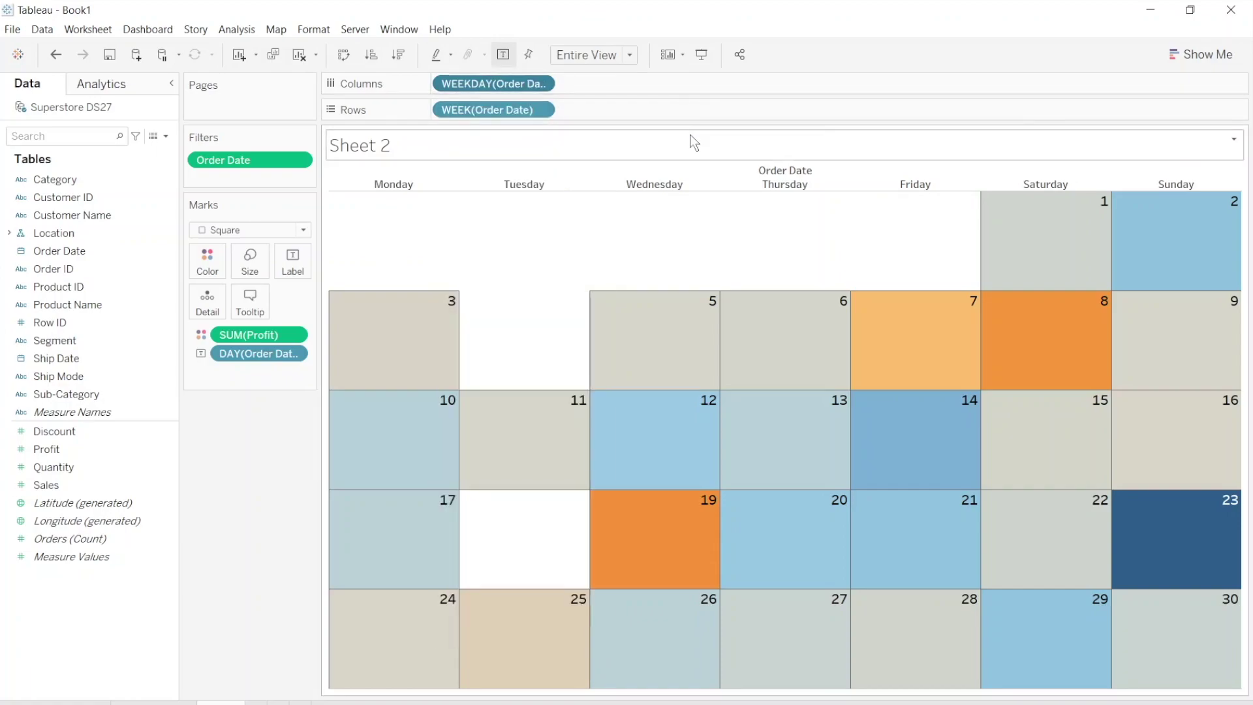
pyautogui.rightClick(772, 176)
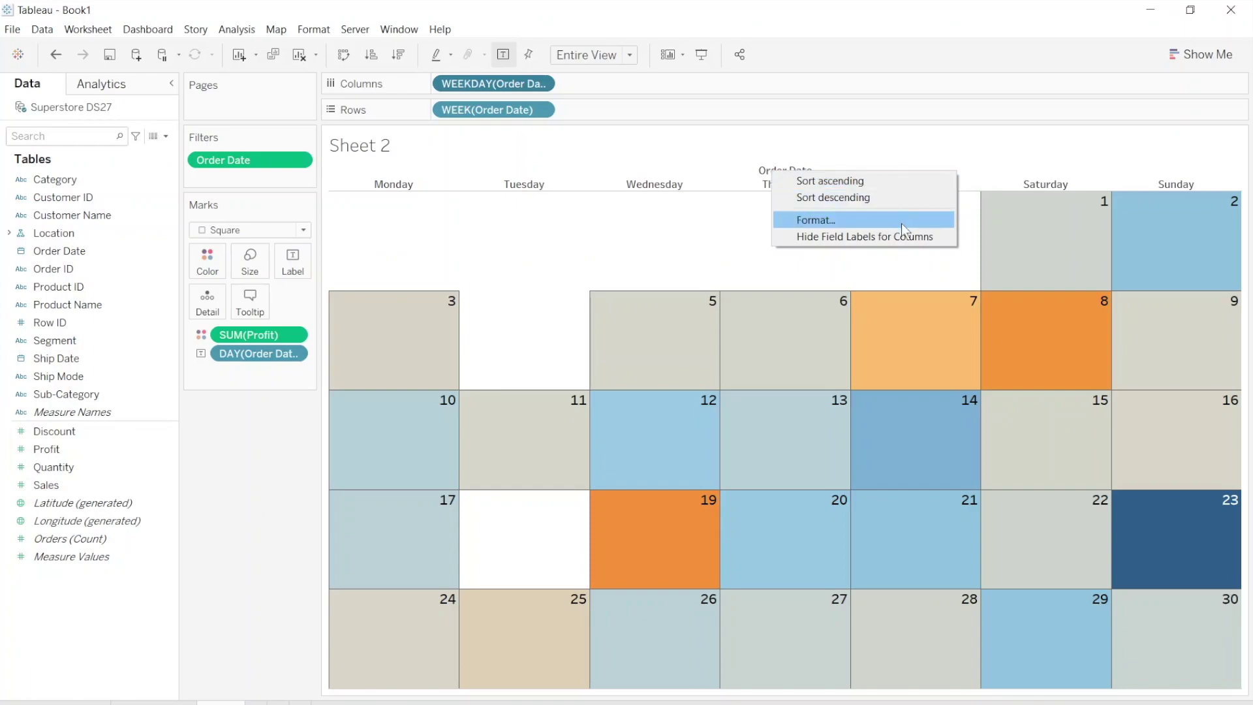
pyautogui.click(901, 241)
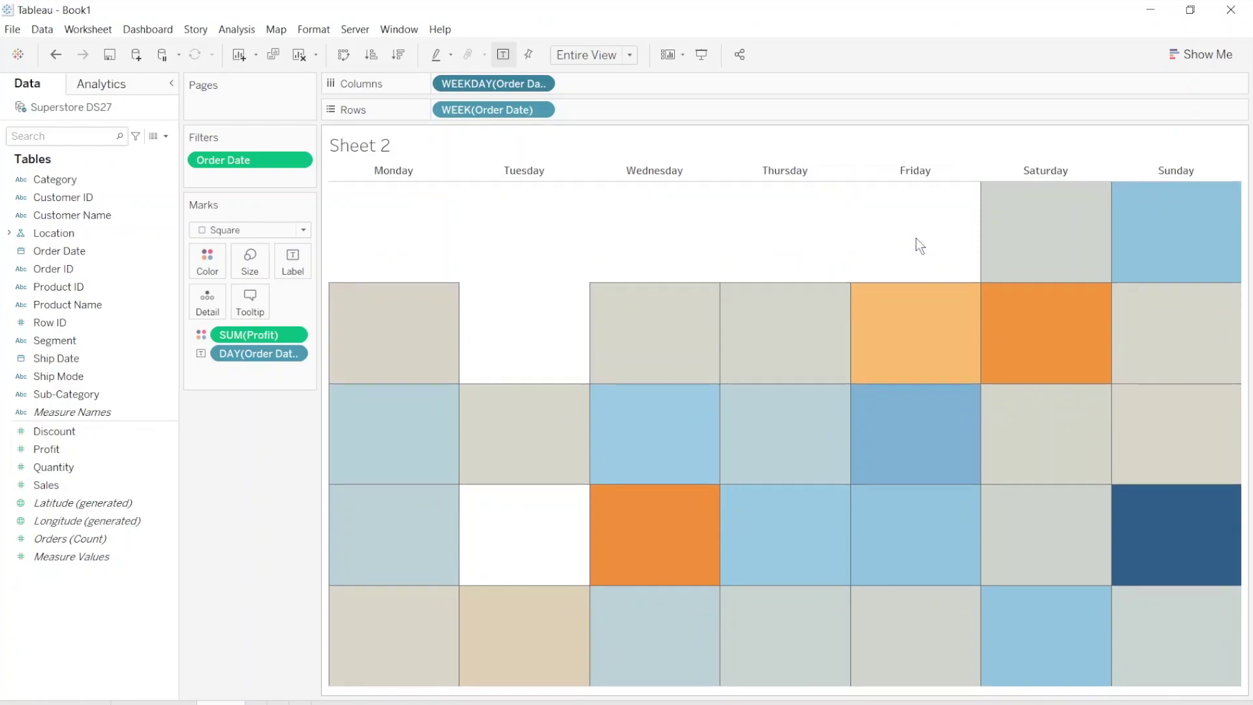